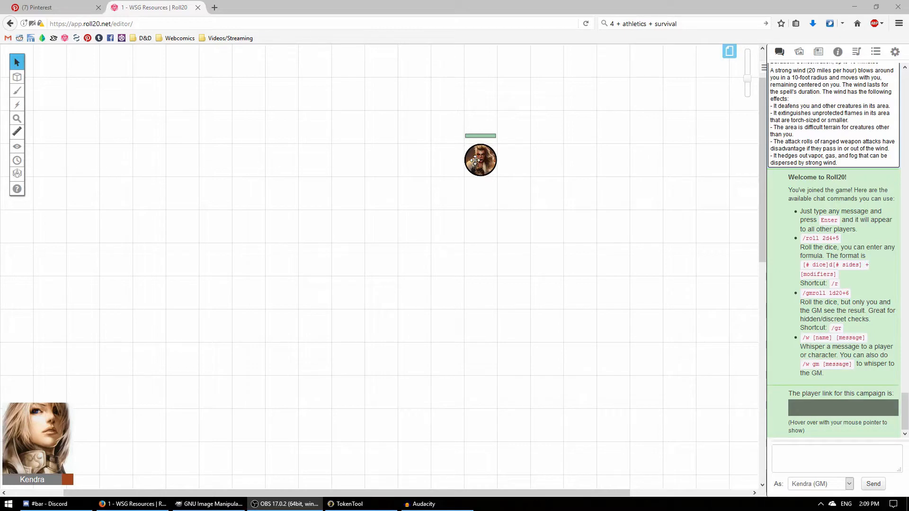
Step: Move the character token one grid square down on the map
left_click_drag(475, 160, 487, 189)
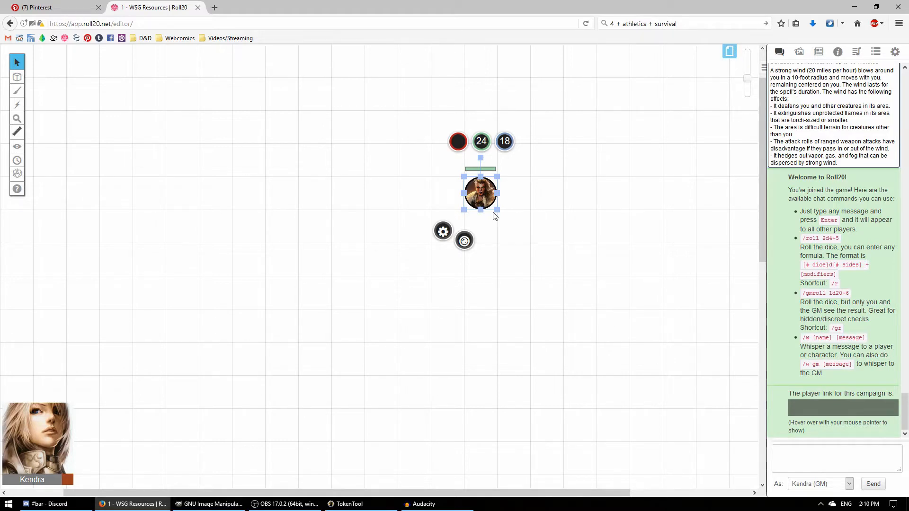
Step: Switch to TokenTool and choose the thin grey circular ring as the token frame
left_click(348, 504)
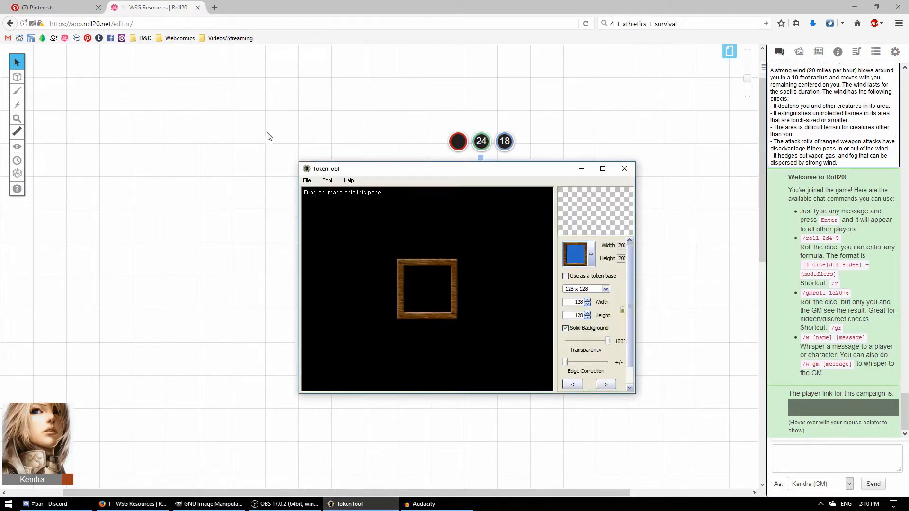
left_click(593, 261)
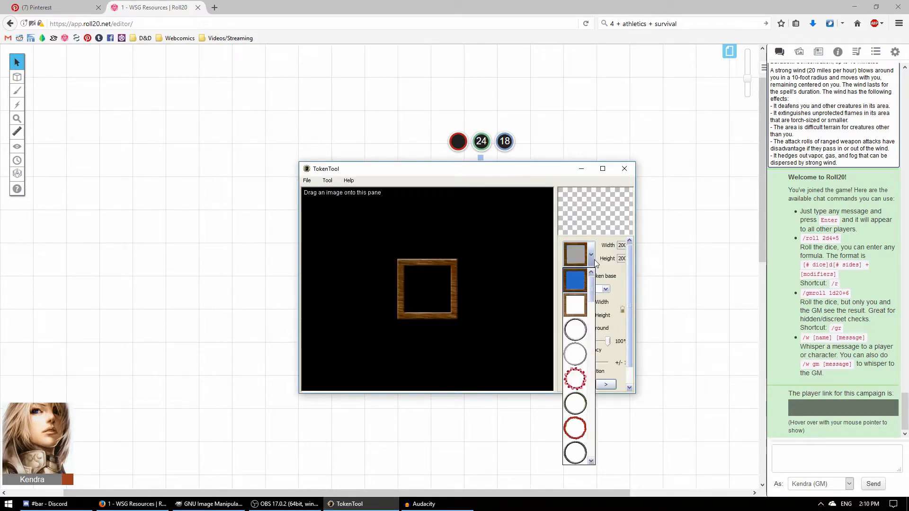
left_click(592, 255)
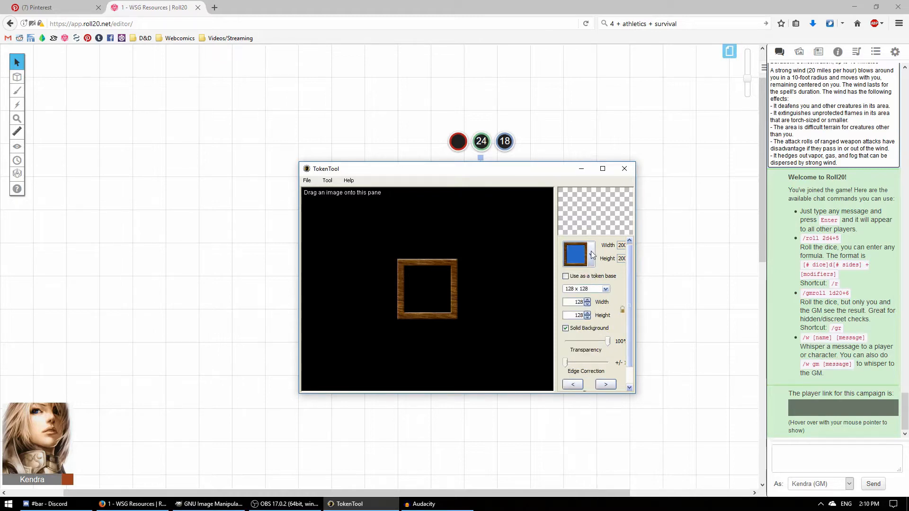
left_click(592, 255)
scroll(575, 397, "down", 2)
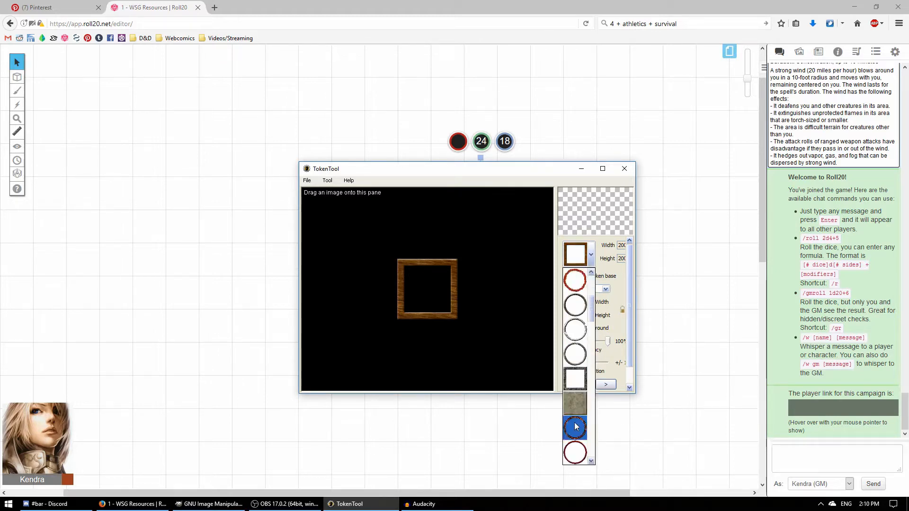
scroll(574, 341, "up", 2)
left_click(576, 350)
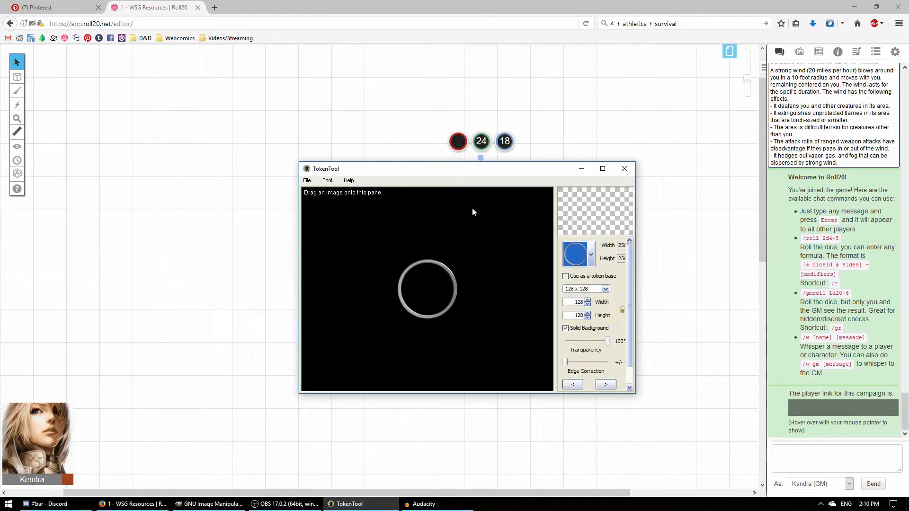
Step: Browse the D&D Character Inspiration board on Pinterest and open the Sir Galahad concept art from The Order: 1886
left_click(92, 3)
scroll(405, 303, "down", 6)
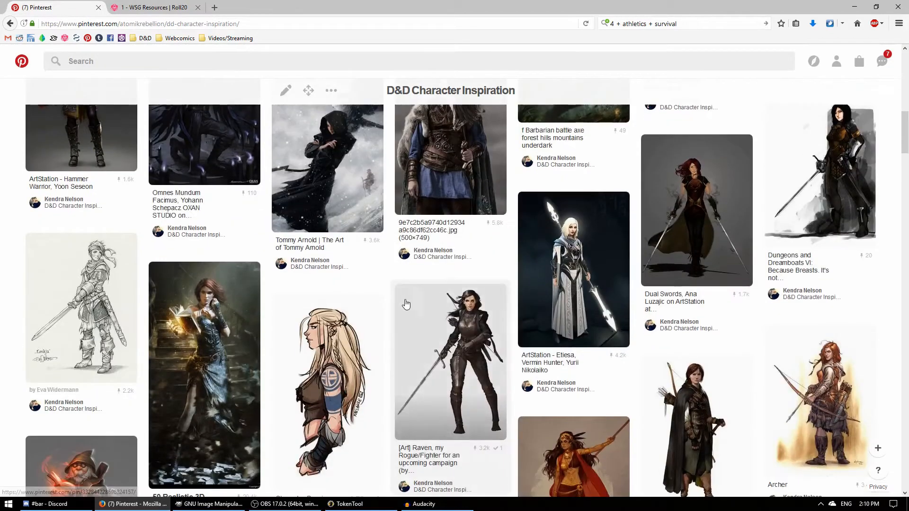
scroll(405, 304, "up", 7)
scroll(422, 282, "down", 4)
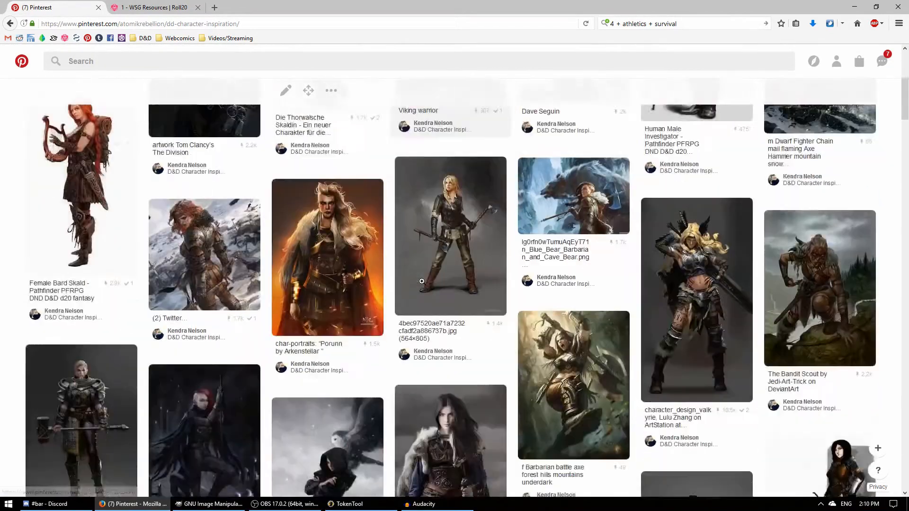
scroll(421, 281, "down", 20)
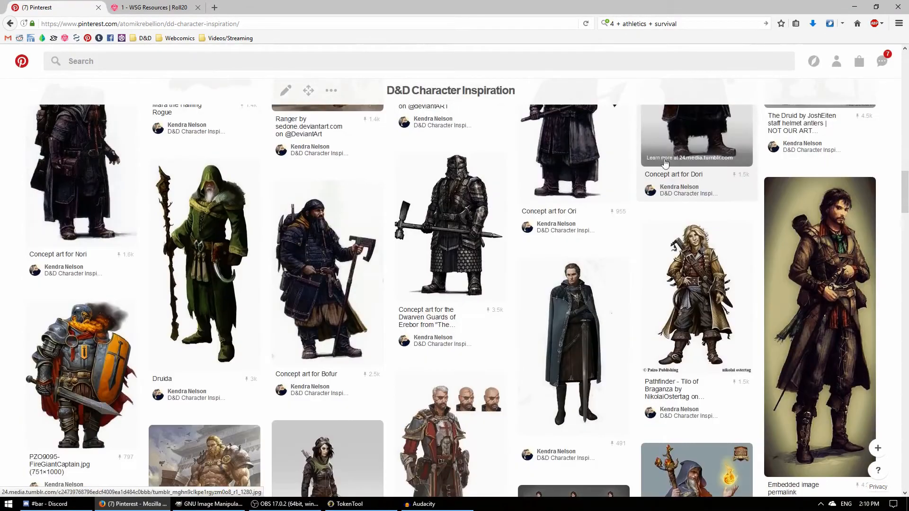
scroll(665, 162, "down", 10)
scroll(642, 176, "down", 5)
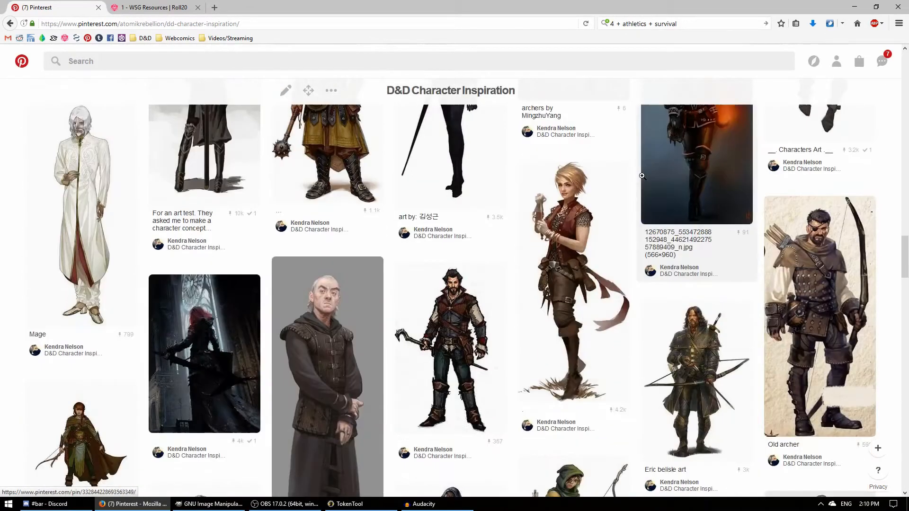
scroll(642, 176, "down", 15)
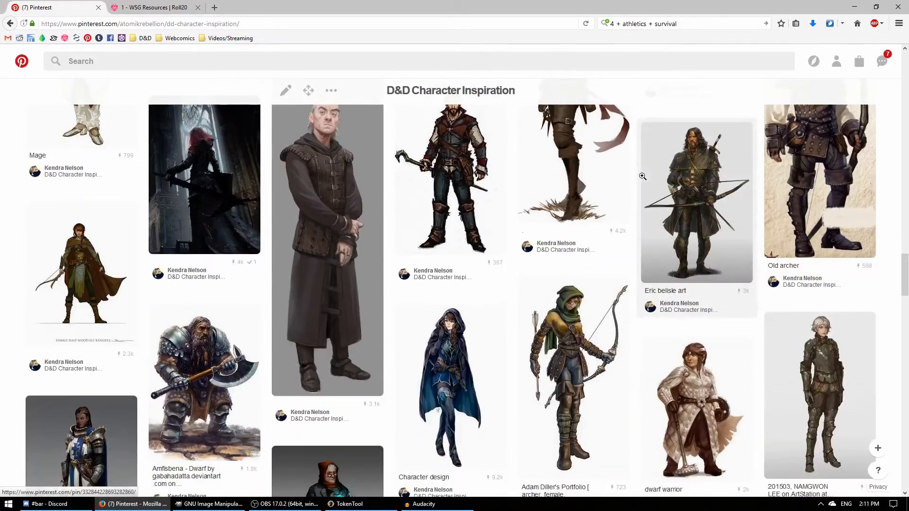
scroll(642, 174, "down", 7)
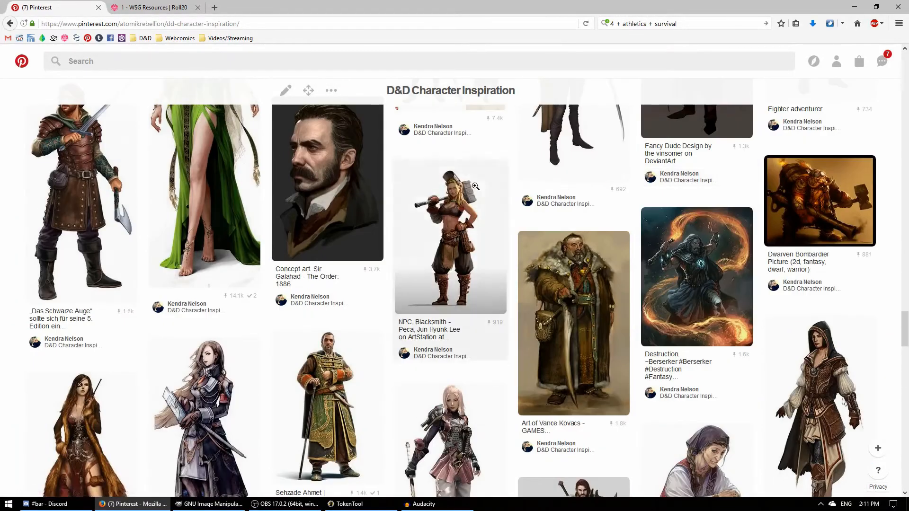
left_click(307, 150)
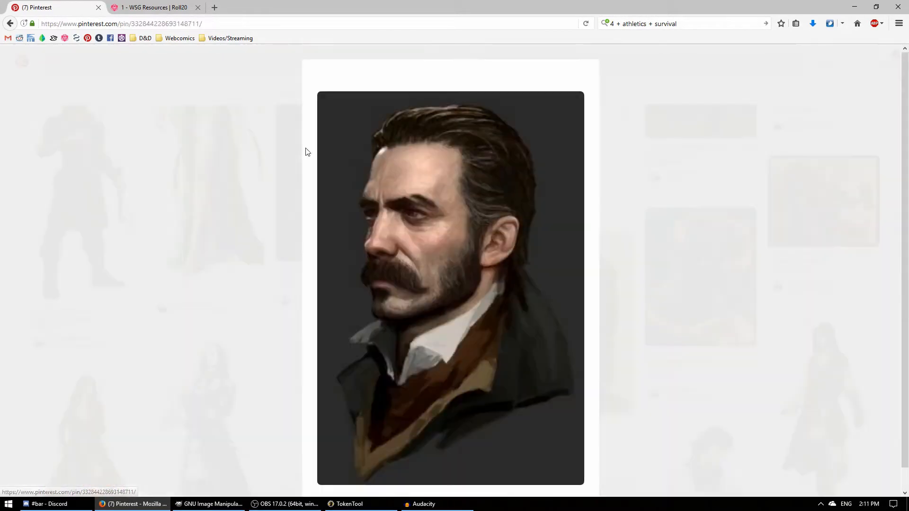
Step: Bring the opened portrait image from Pinterest into TokenTool's image pane
right_click(517, 171)
left_click(442, 175)
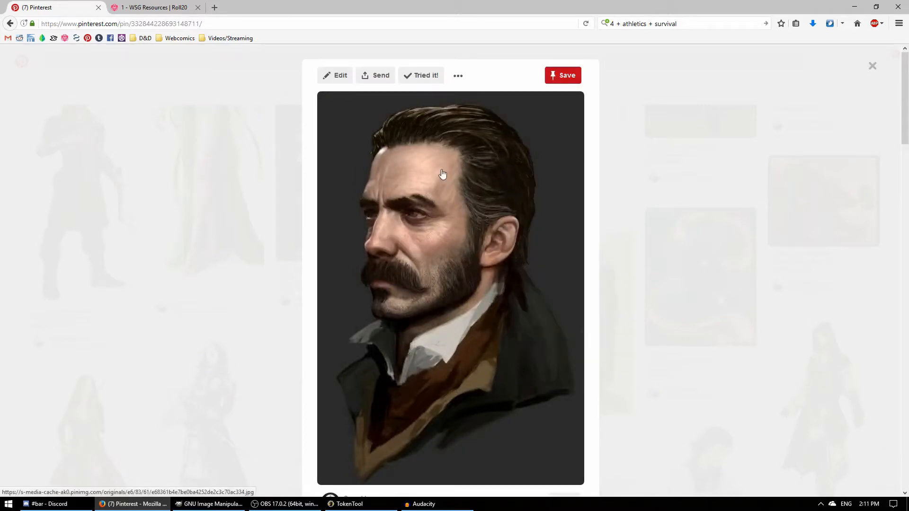
left_click_drag(443, 171, 415, 233)
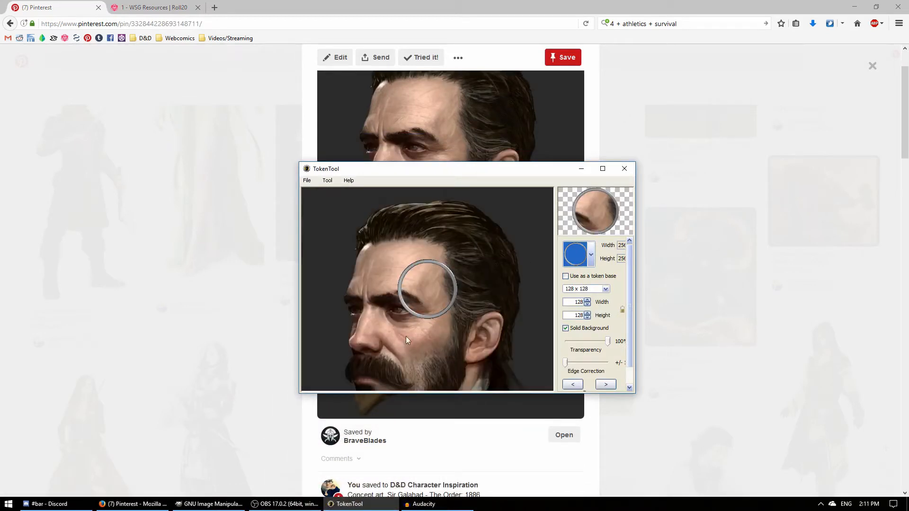
Step: Shrink the portrait and reposition it so the man's face lies behind the ring frame
left_click_drag(411, 338, 445, 304)
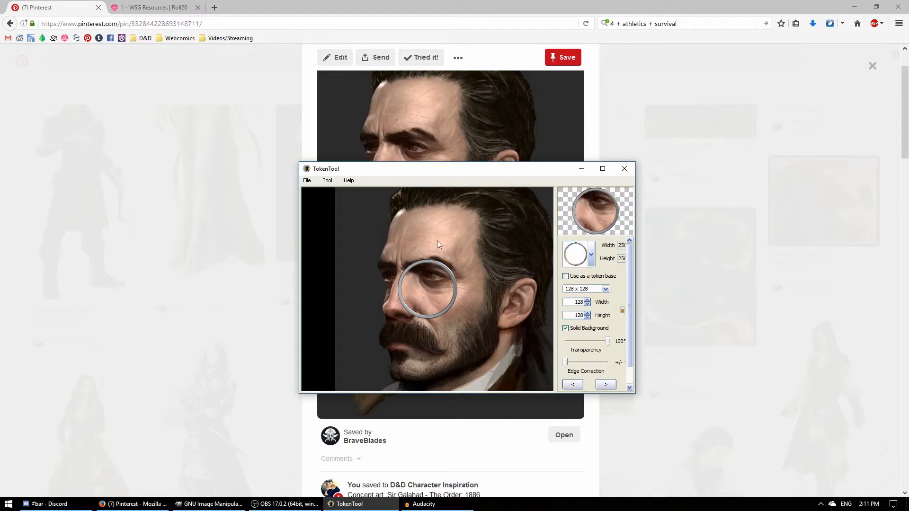
scroll(436, 240, "down", 5)
scroll(441, 263, "down", 4)
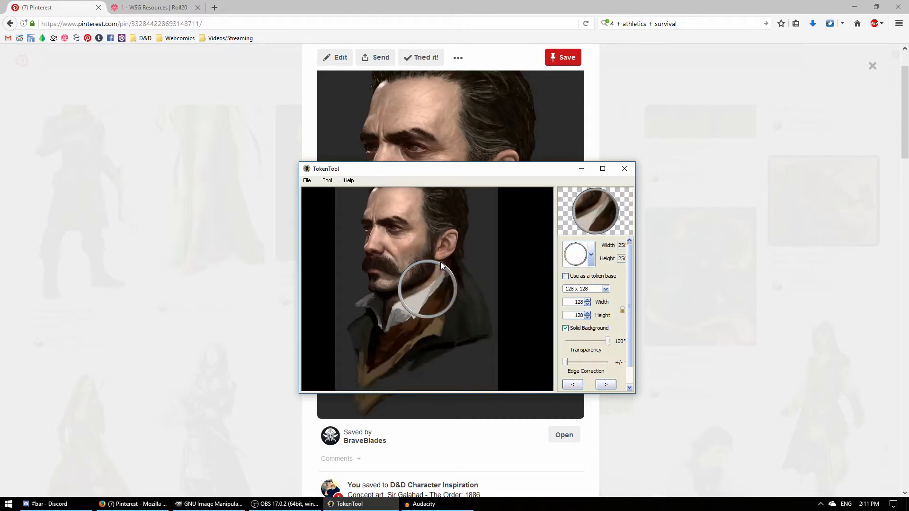
left_click_drag(396, 236, 427, 313)
Step: Fine-tune the portrait's zoom and position until the whole face, from hair to collar, fits inside the ring
scroll(625, 345, "down", 1)
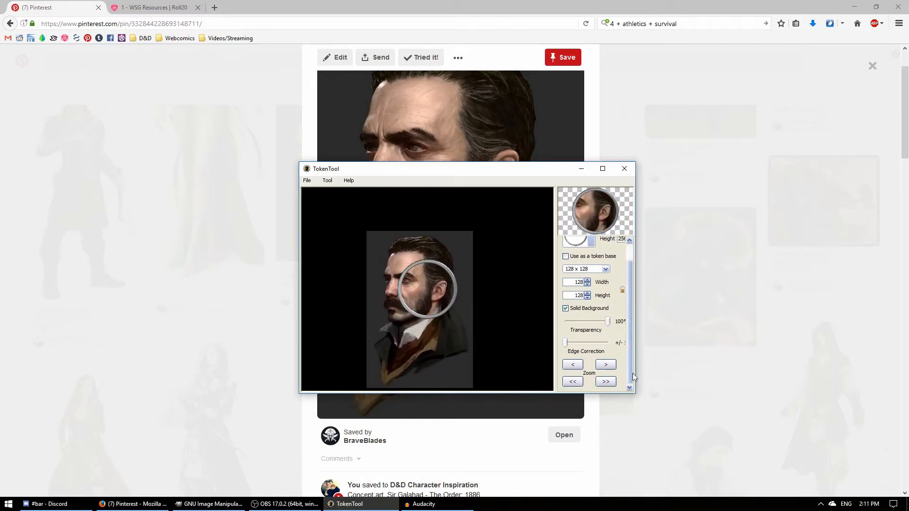
left_click(574, 381)
left_click_drag(400, 289, 435, 311)
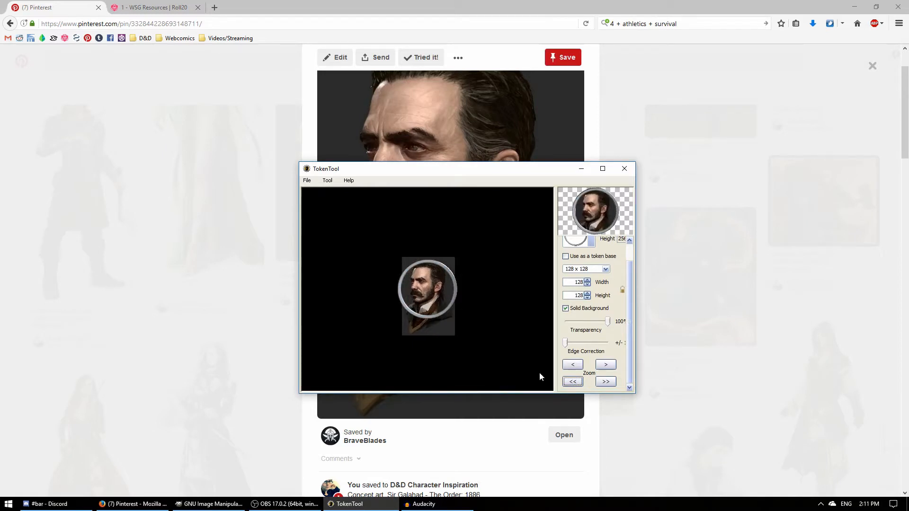
left_click(606, 381)
left_click(572, 368)
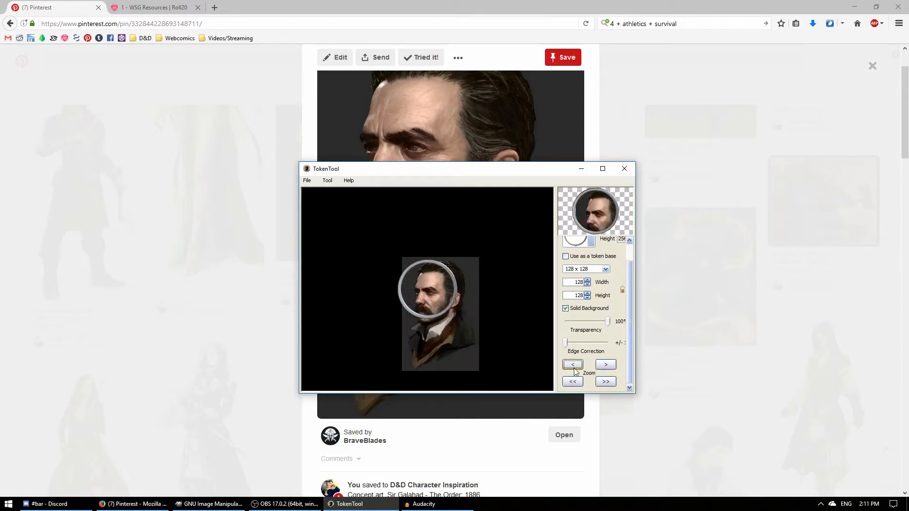
left_click(572, 367)
left_click(572, 367)
left_click(572, 367)
mouse_move(442, 329)
left_mouse_down()
mouse_move(434, 326)
mouse_move(442, 322)
left_mouse_up()
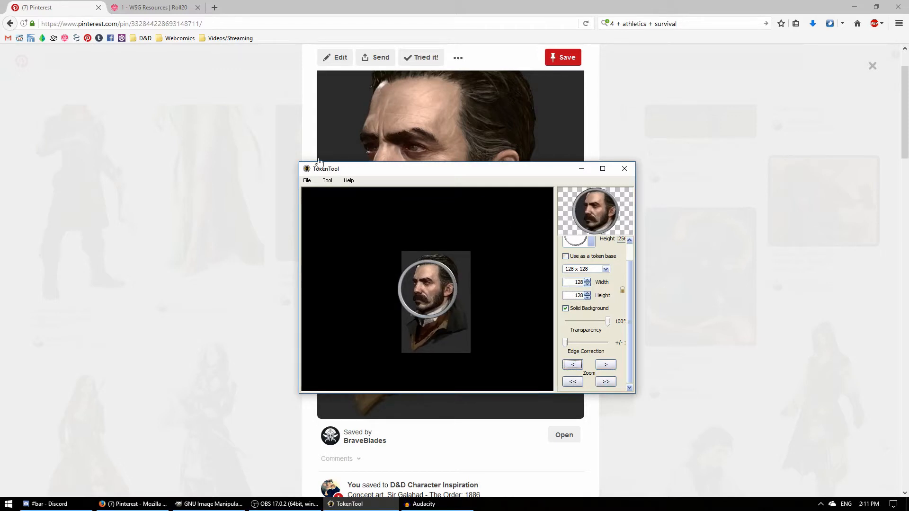
Step: Save the finished token to the Desktop folder as GuyToken
left_click(307, 180)
left_click(328, 199)
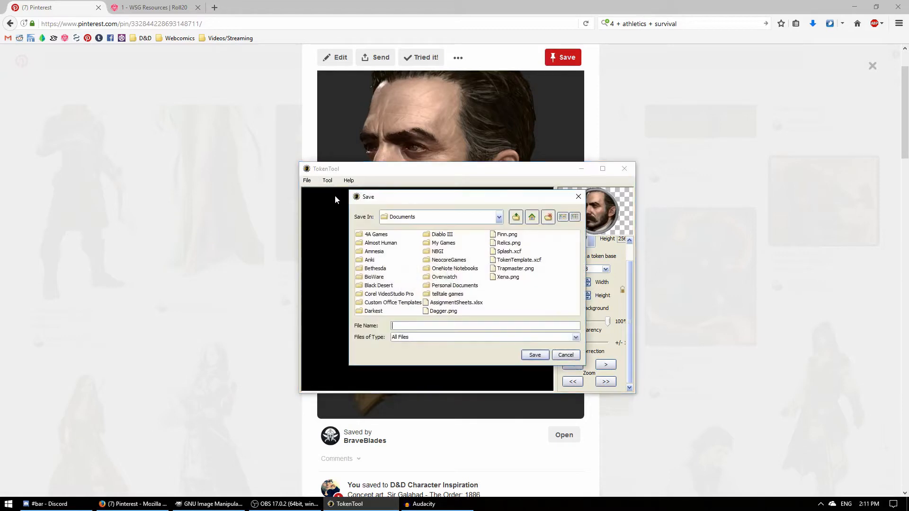
left_click(494, 218)
left_click(398, 235)
left_click(429, 326)
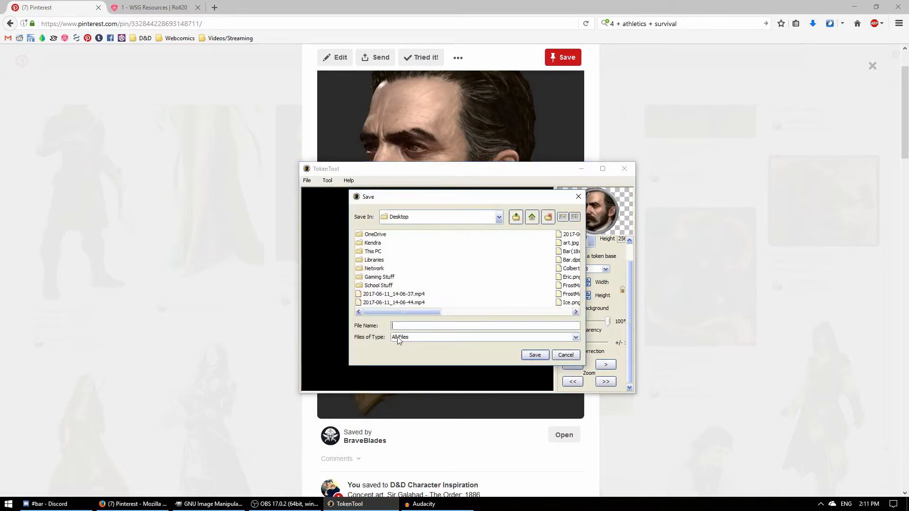
type("GuyToken")
left_click(528, 353)
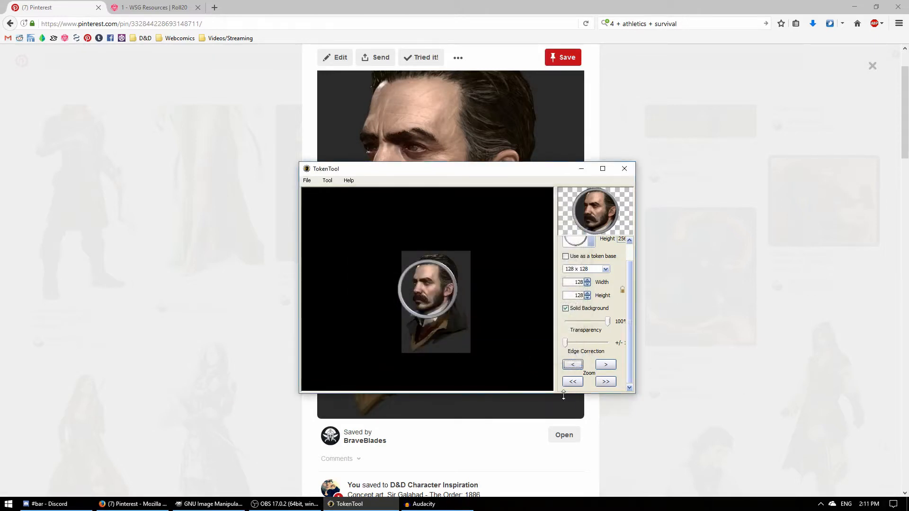
Step: Open the Desktop folder in File Explorer, view GuyToken.png at full size and close the viewer
key("super")
left_click(189, 319)
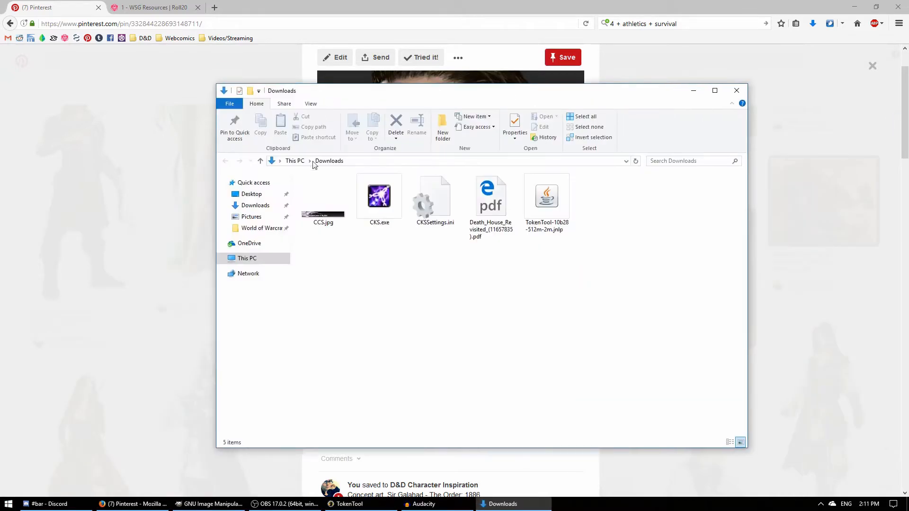
left_click(251, 194)
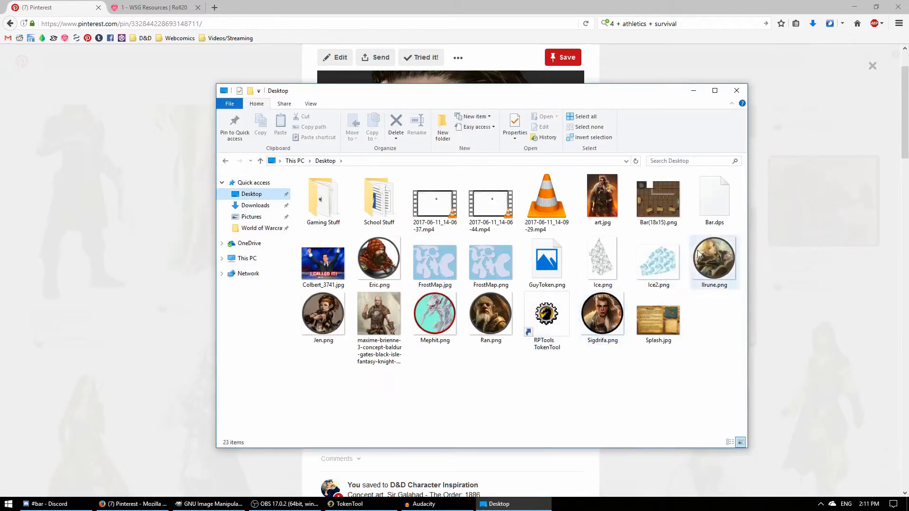
double_click(547, 262)
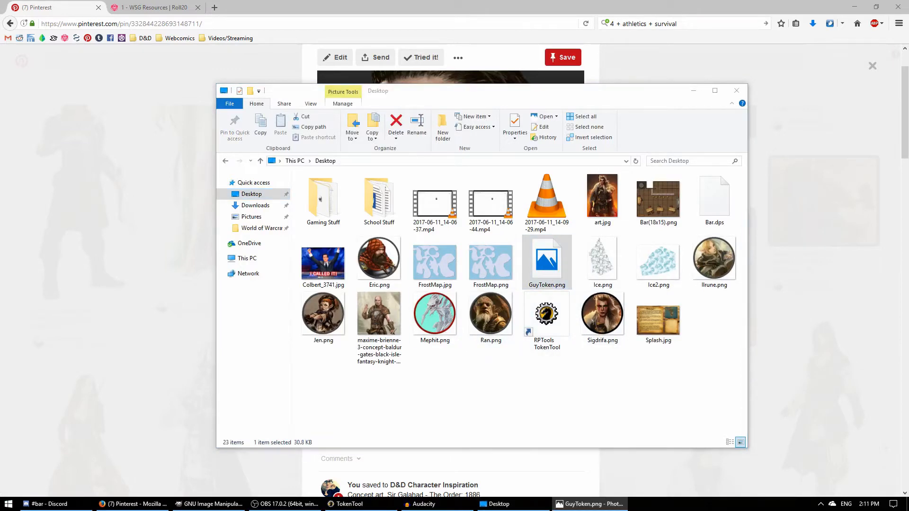
left_click_drag(908, 48, 561, 7)
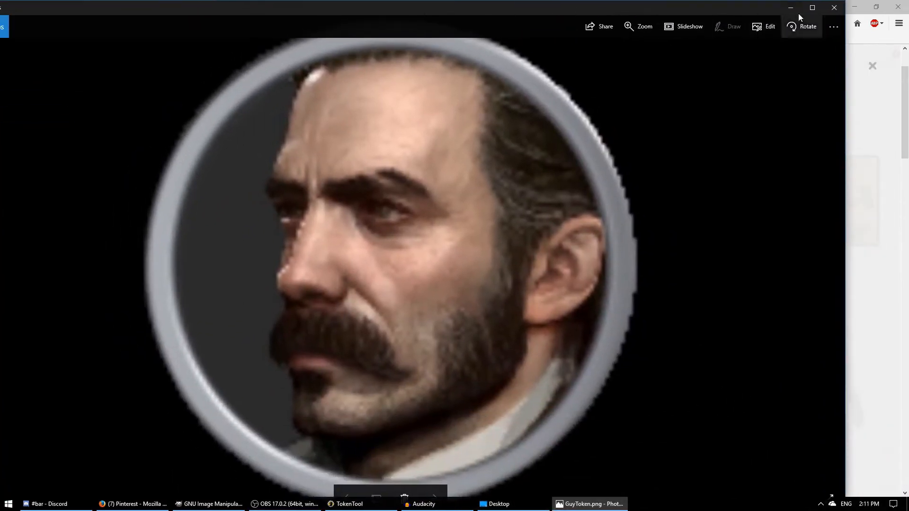
left_click(835, 7)
Step: Switch to Roll20 and place GuyToken.png from the Desktop folder on the map
left_click(168, 13)
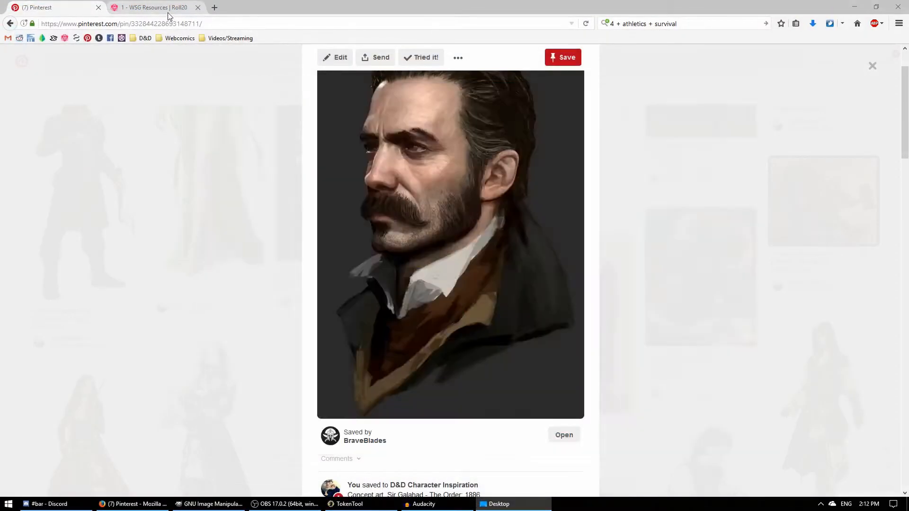
left_click(428, 355)
left_click(513, 504)
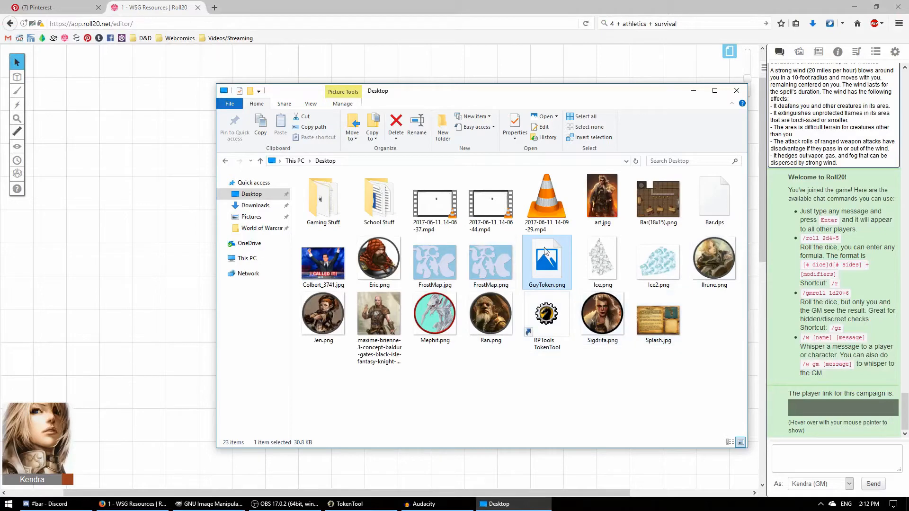
left_click_drag(545, 251, 167, 388)
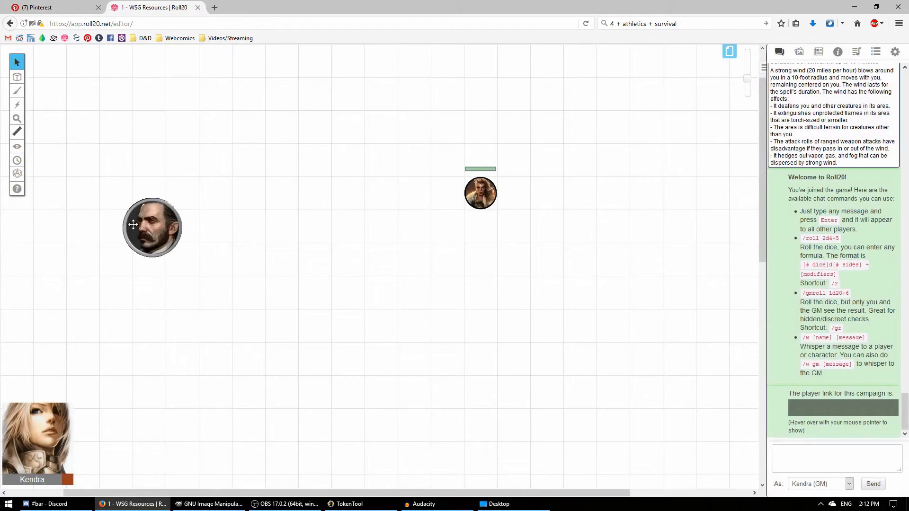
Step: Move the new token toward the middle of the map and resize it to fill one grid square
left_click_drag(129, 227, 305, 275)
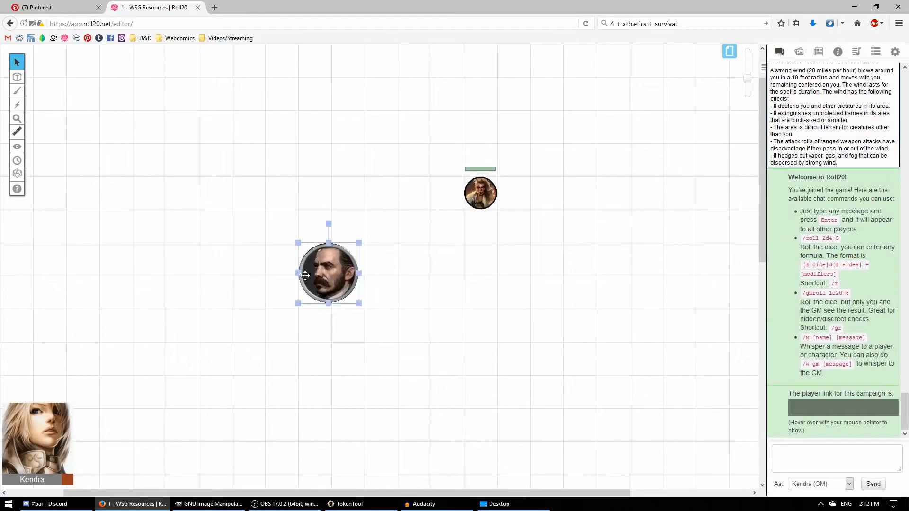
left_click_drag(359, 303, 331, 275)
left_click(374, 275)
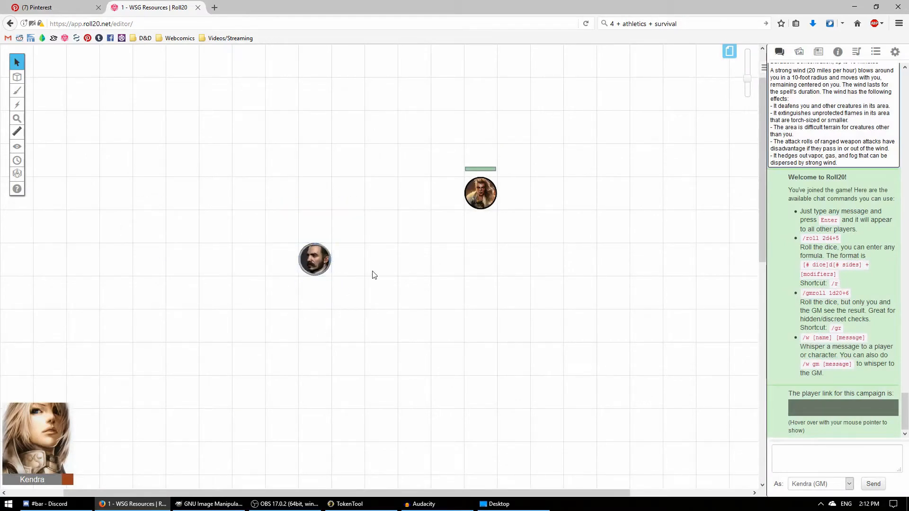
left_click(321, 257)
left_click(374, 97)
Step: Switch to GIMP, open Template.xcf and hide the dragon artwork layer so only the red ring shows
left_click(248, 499)
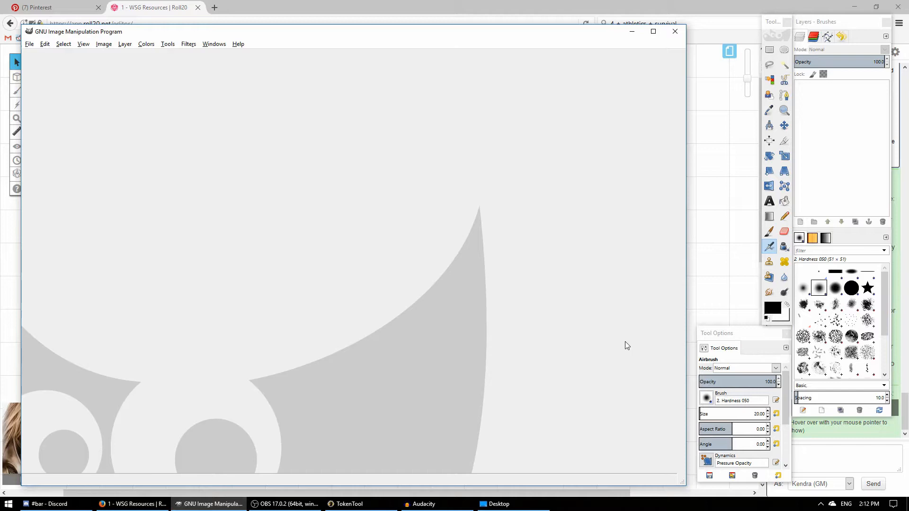
key("ctrl+o")
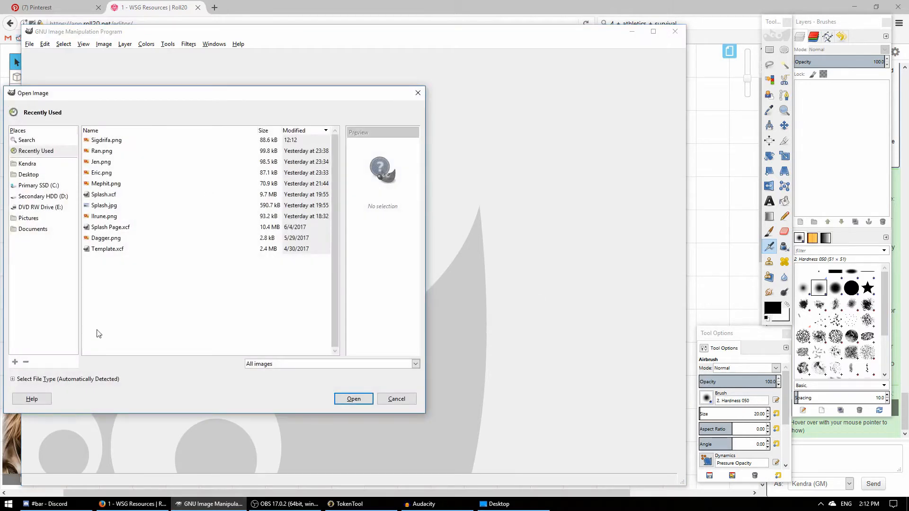
left_click(119, 241)
left_click(118, 249)
left_click(354, 398)
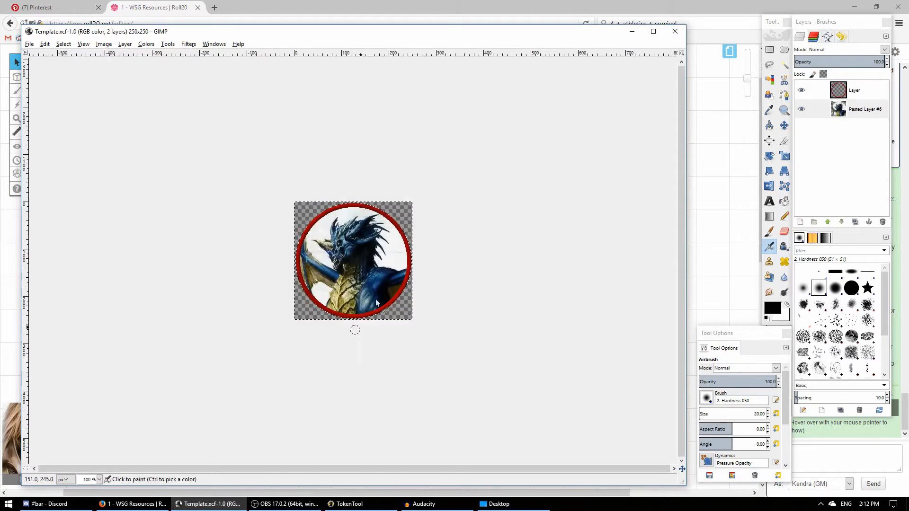
left_click(801, 109)
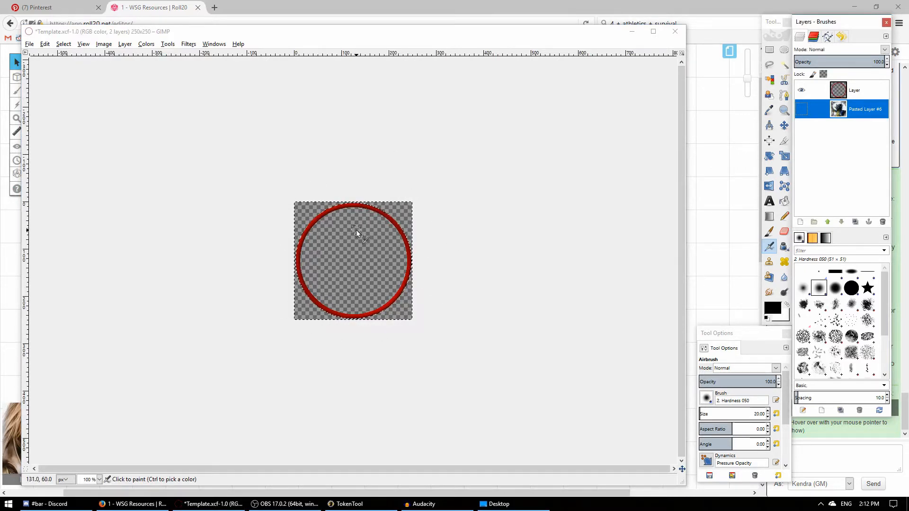
Step: Switch to the Pinterest D&D Character Inspiration board and copy the picture of the red-haired dwarf with the axe
left_click(38, 8)
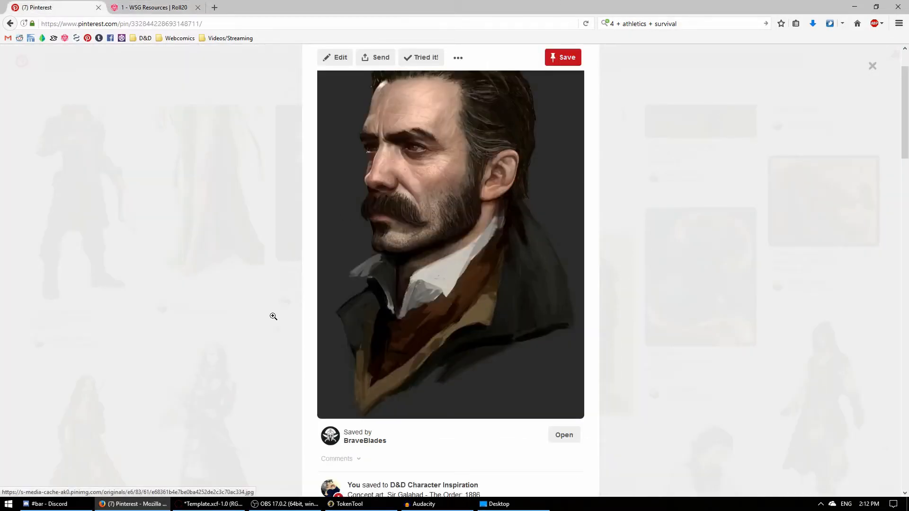
left_click(273, 316)
scroll(443, 305, "down", 10)
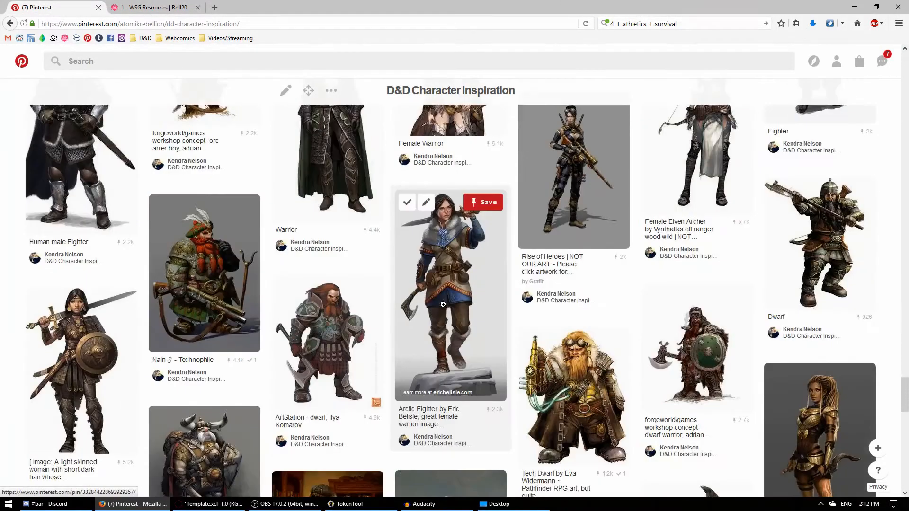
scroll(443, 304, "down", 7)
scroll(339, 246, "up", 6)
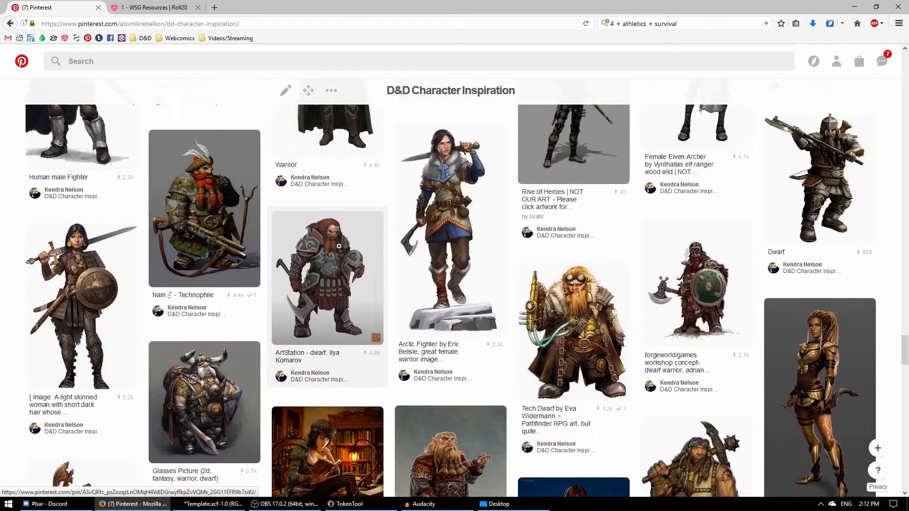
left_click(339, 246)
right_click(446, 194)
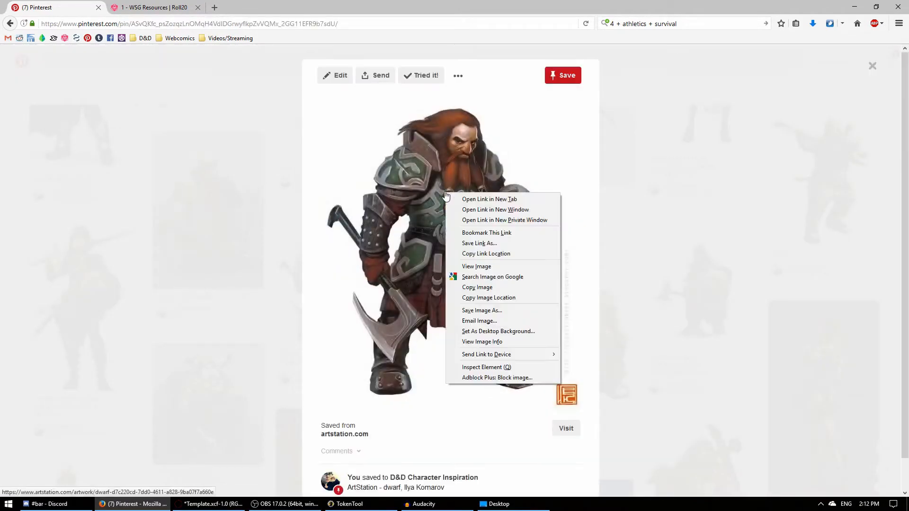
left_click(477, 287)
Step: Return to GIMP and paste the copied dwarf artwork into Template.xcf as a new layer
left_click(499, 503)
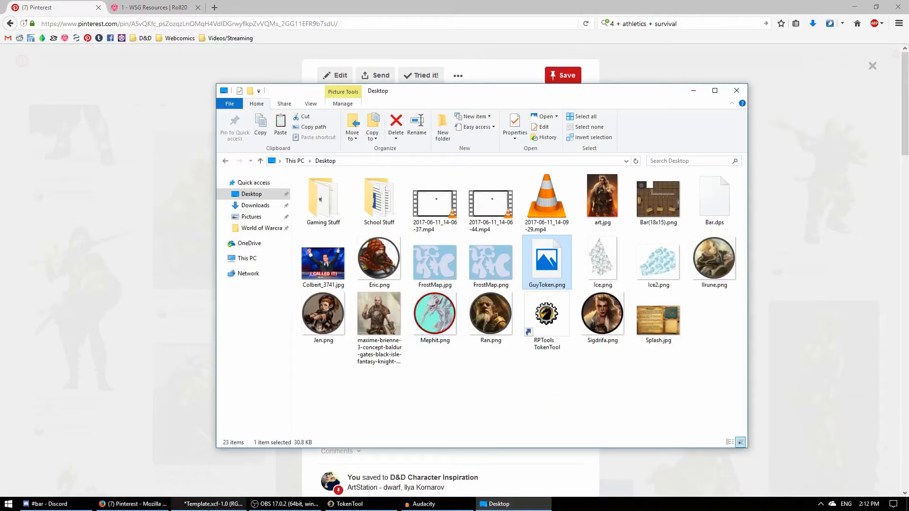
left_click(208, 508)
key("ctrl+v")
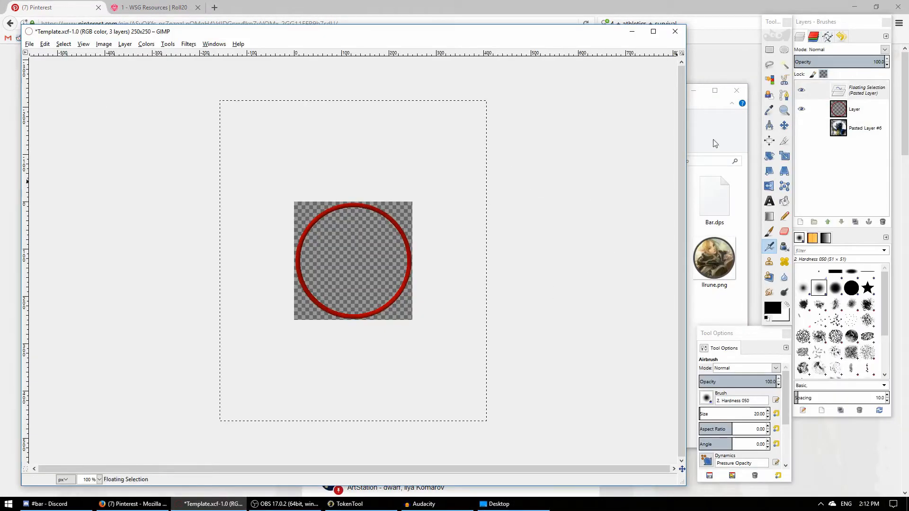
right_click(852, 91)
left_click(829, 106)
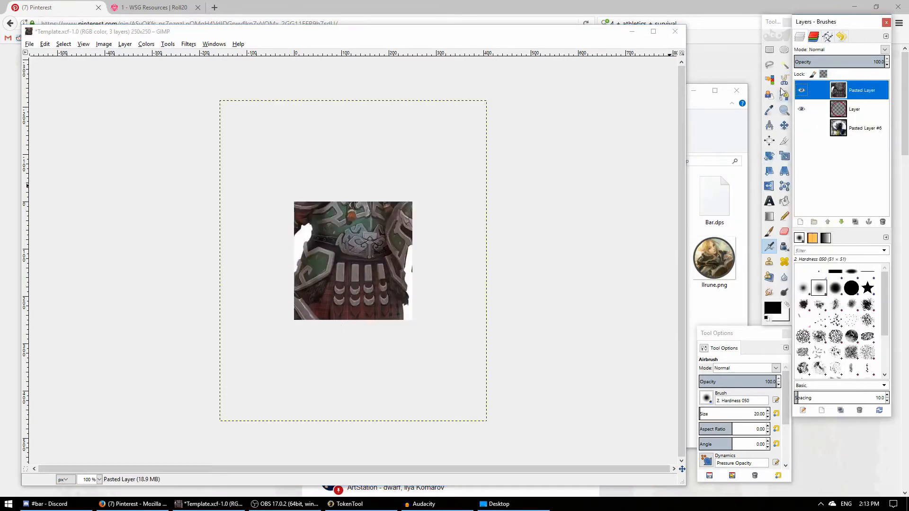
Step: Move the dwarf artwork so the head and shoulders fill the ring, and place its layer beneath the ring layer
left_click(784, 125)
left_click_drag(355, 231, 366, 328)
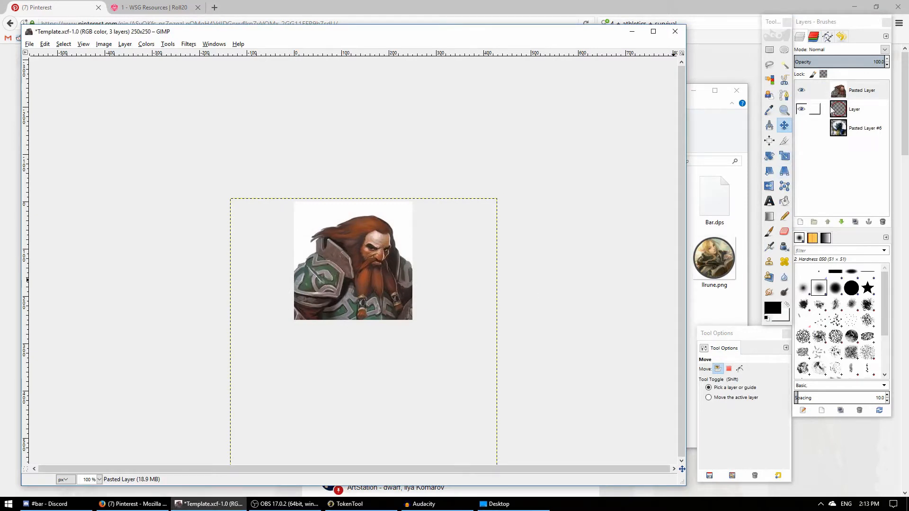
left_click_drag(856, 90, 867, 118)
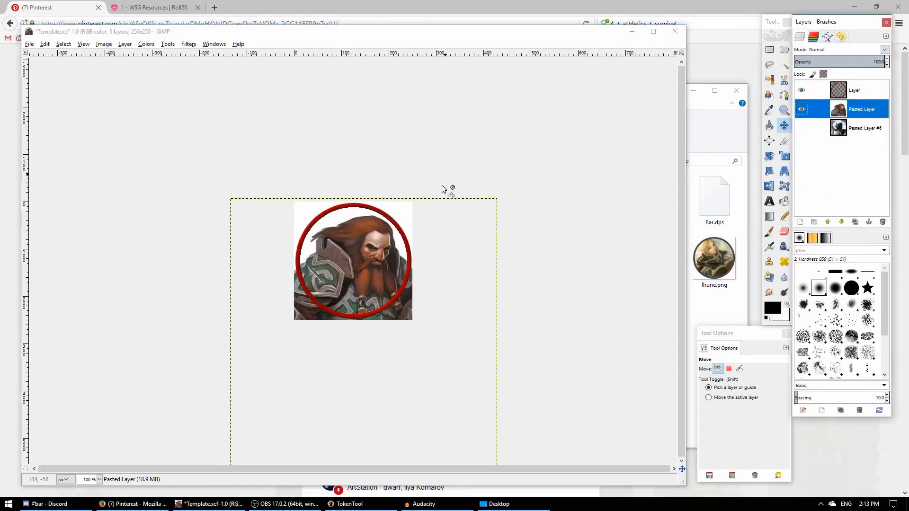
mouse_move(370, 320)
left_mouse_down()
mouse_move(359, 308)
mouse_move(365, 316)
left_mouse_up()
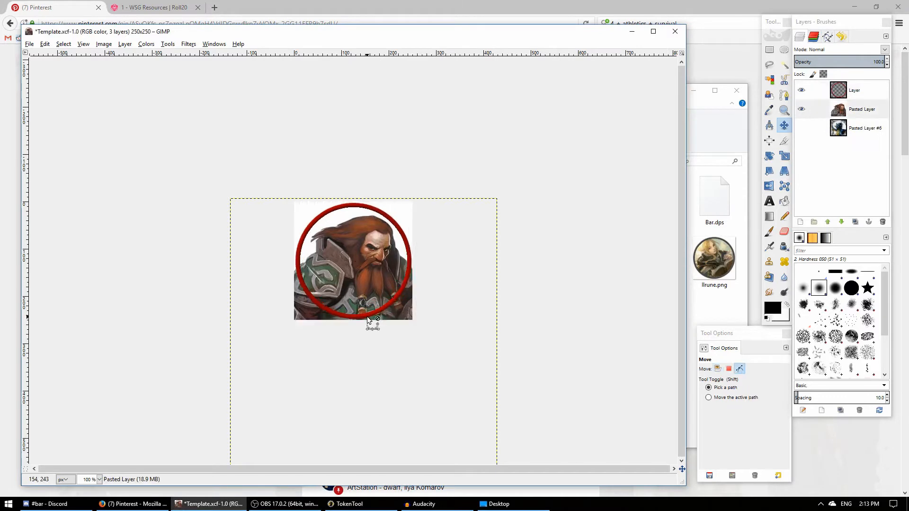
left_click(861, 110)
left_click(838, 128)
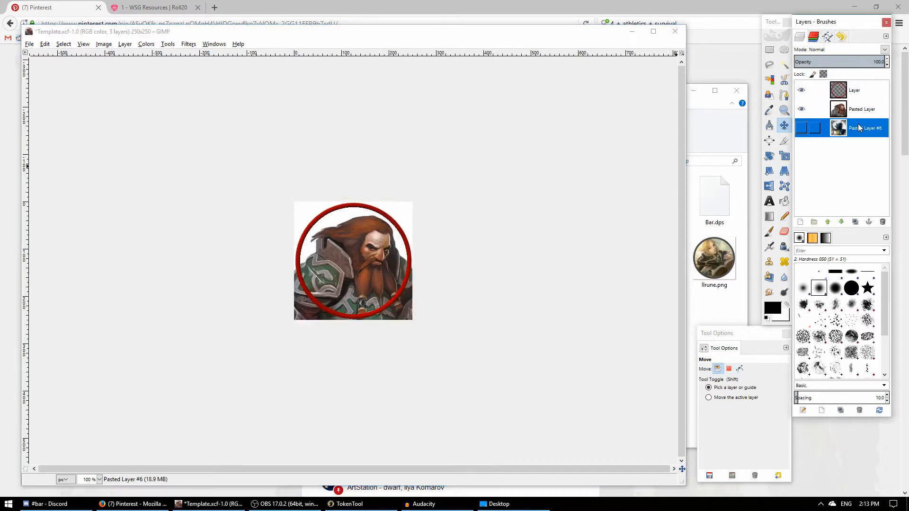
Step: Select the transparent area outside the ring on the ring layer with Fuzzy Select and grow the selection by 2 px
left_click(838, 90)
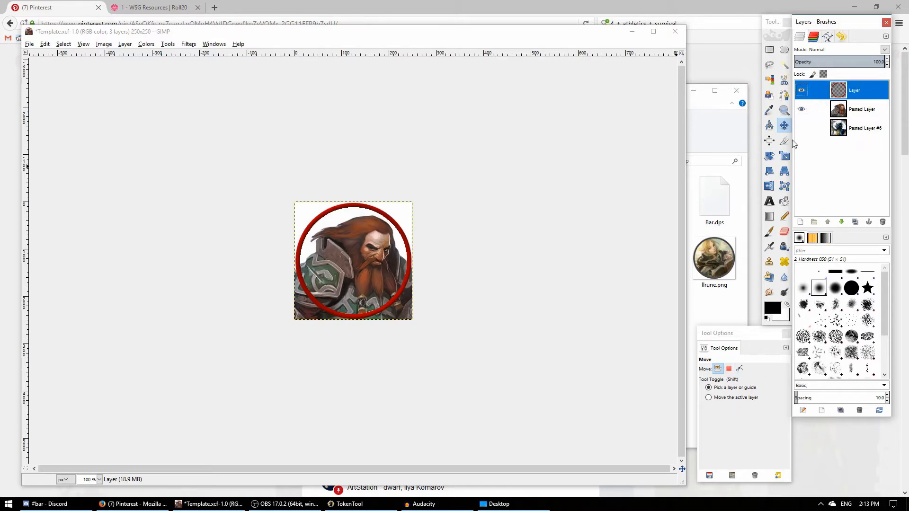
left_click(784, 64)
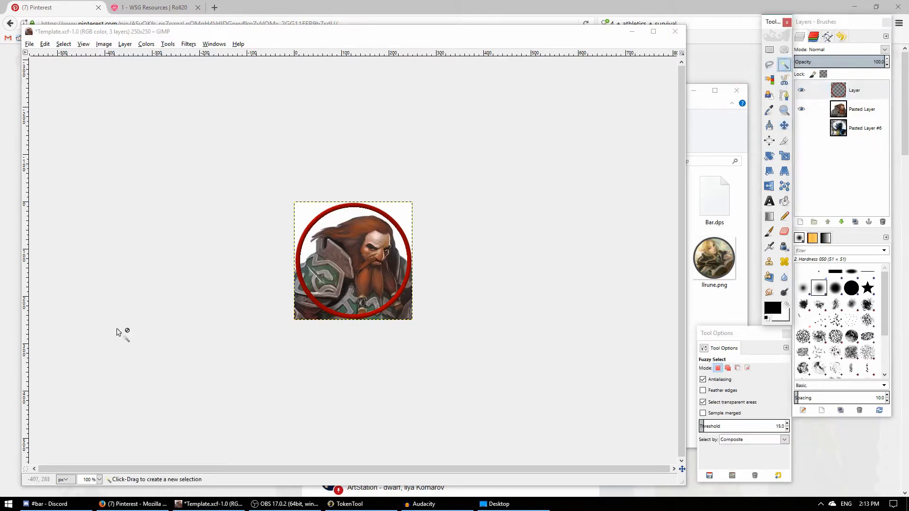
left_click(298, 214)
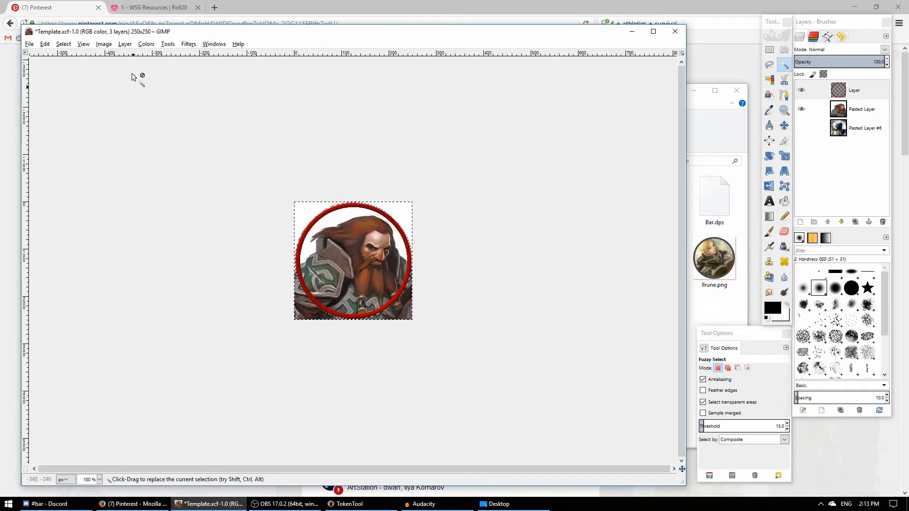
left_click(67, 44)
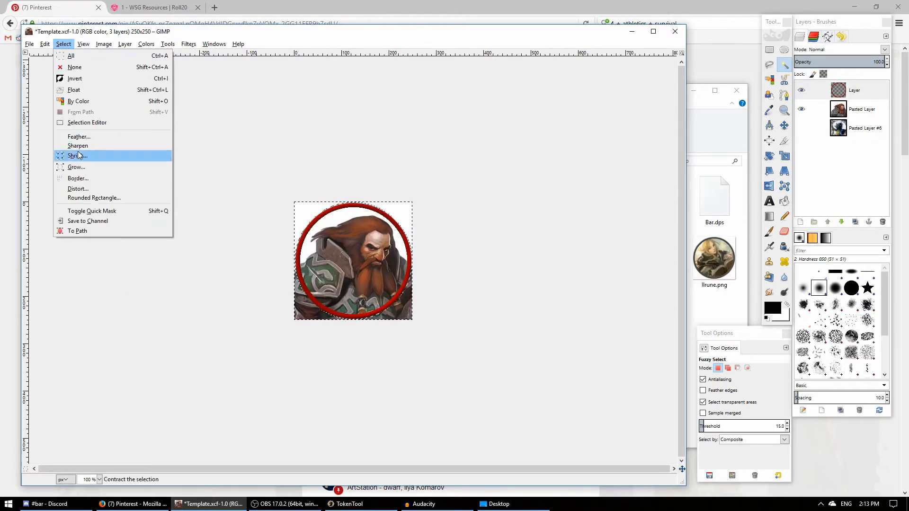
left_click(74, 166)
type("2")
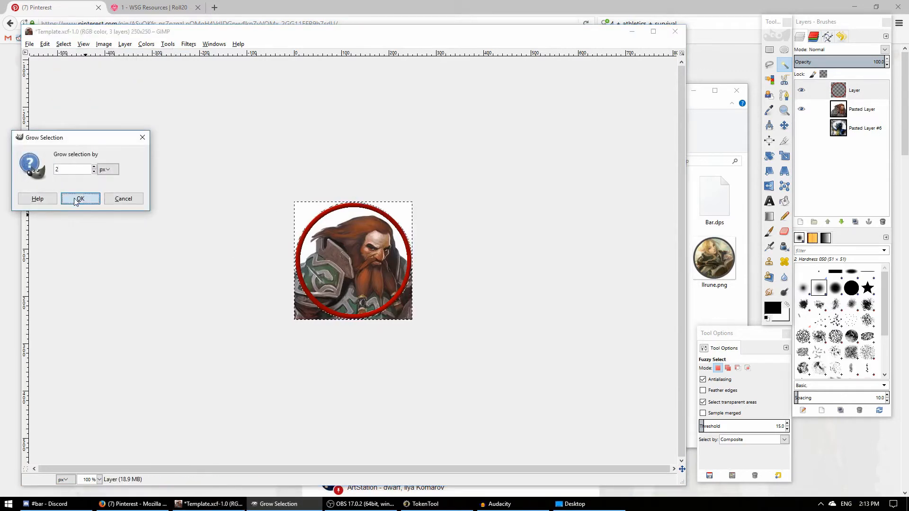
left_click(77, 197)
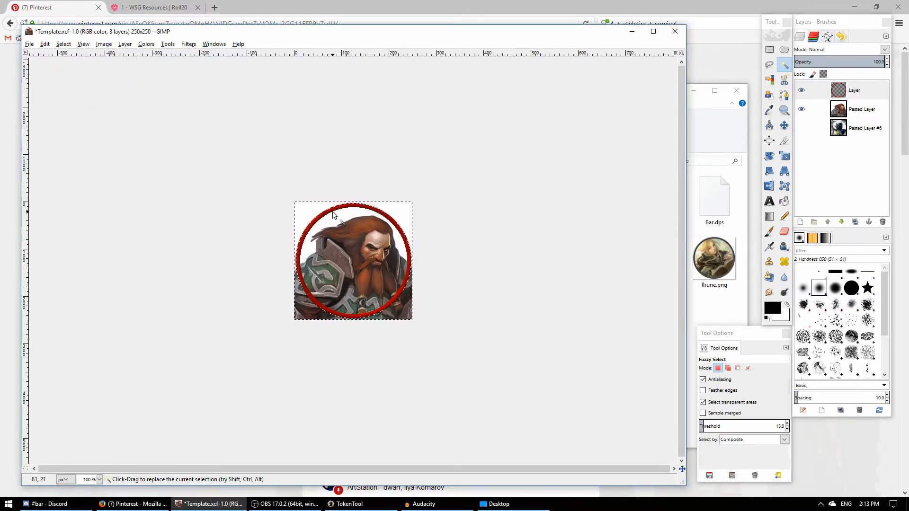
Step: Delete the dwarf artwork outside the ring from its layer and select the whole canvas
left_click(862, 109)
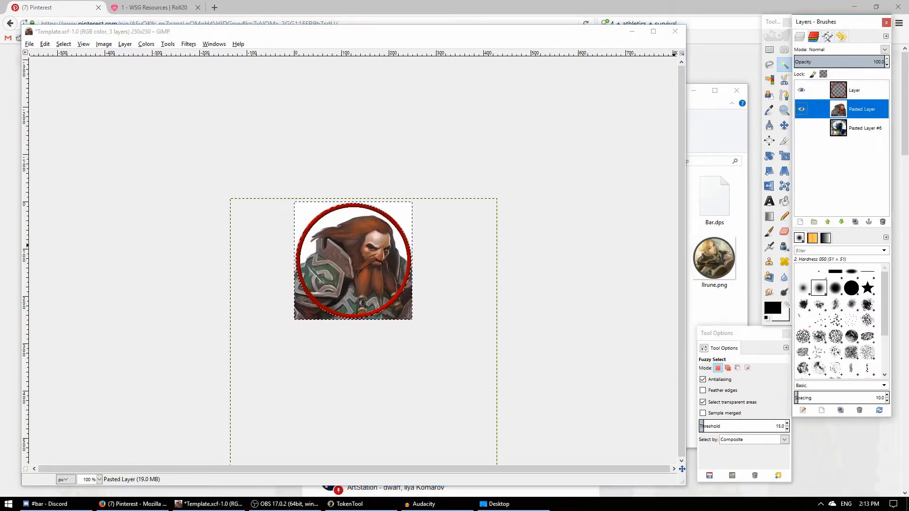
key("Delete")
key("ctrl+a")
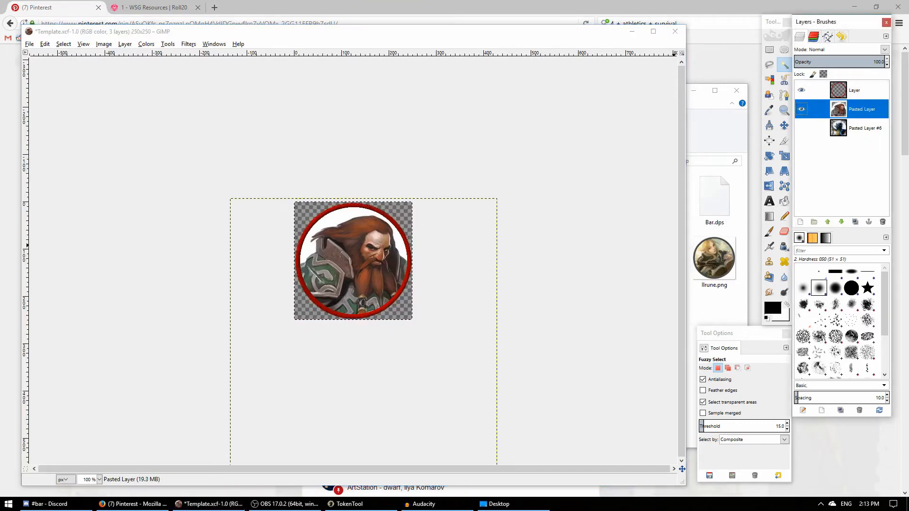
Step: Export the finished token to the Desktop as Dwarf.png and close GIMP, discarding the changes to Template.xcf
key("ctrl+shift+e")
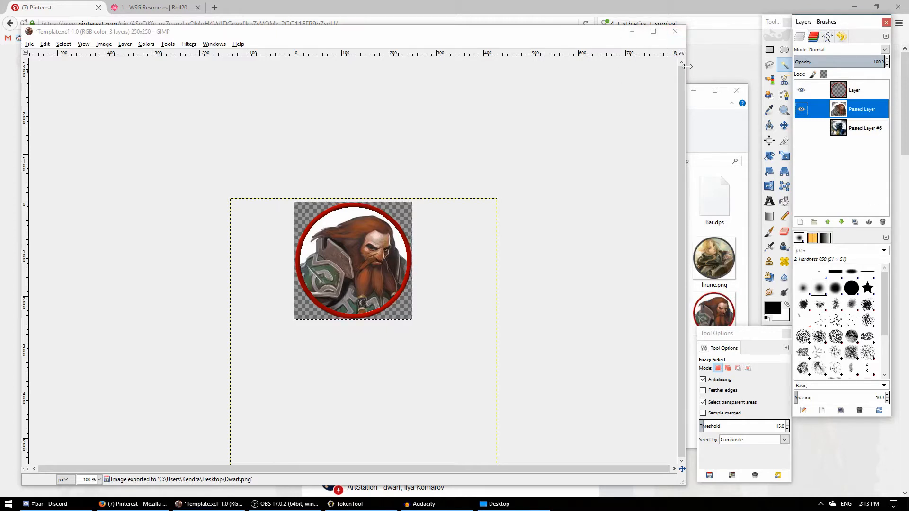
left_click(676, 32)
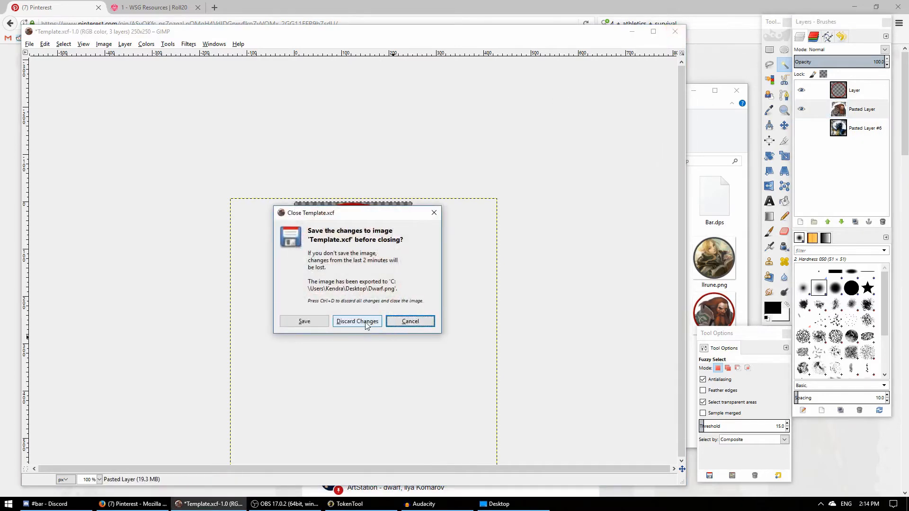
left_click(356, 322)
left_click(675, 32)
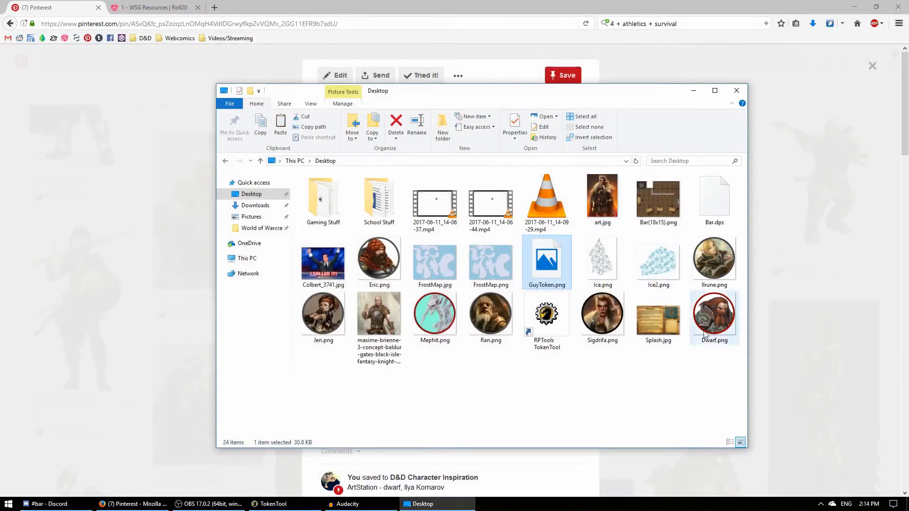
Step: Switch to Roll20 and place Dwarf.png from the Desktop folder on the map
left_click(154, 7)
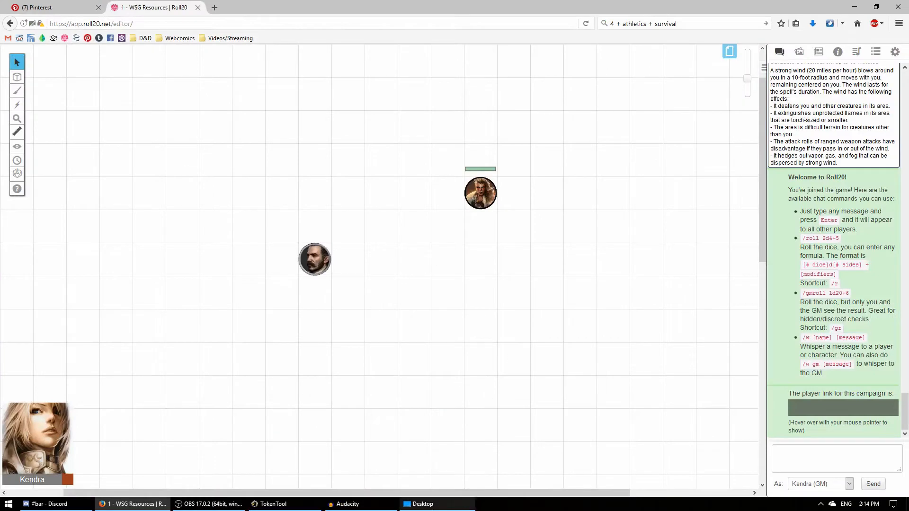
left_click(443, 503)
left_click_drag(714, 315, 155, 341)
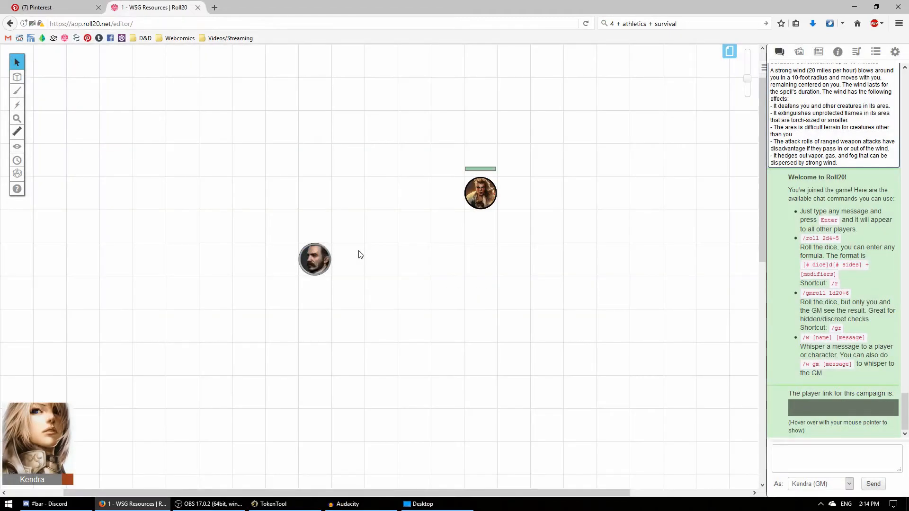
Step: Move the dwarf token near the mustached man's token and resize it to fill one grid square
left_click_drag(120, 205, 424, 290)
left_click_drag(481, 362, 397, 276)
left_click(431, 315)
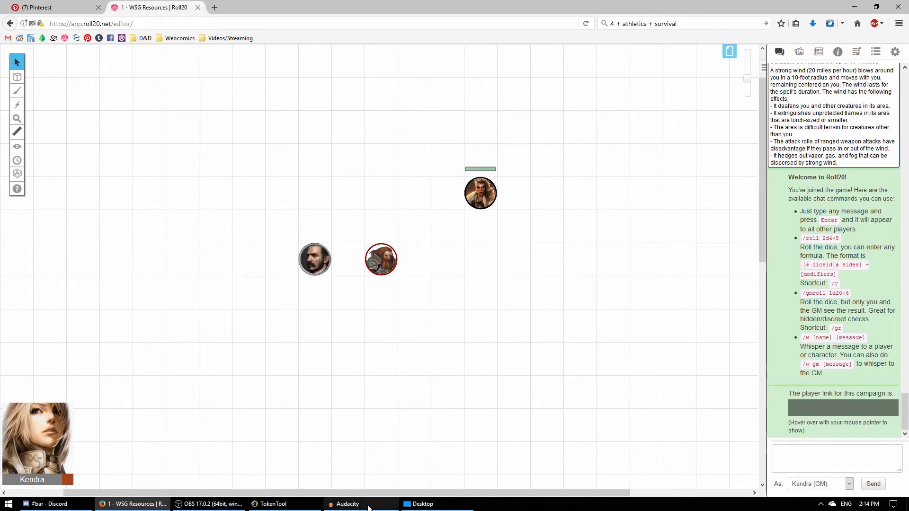
Step: Open the dwarf token's settings and set it to represent the character Illyana [NEWEST]
left_click(379, 263)
double_click(378, 264)
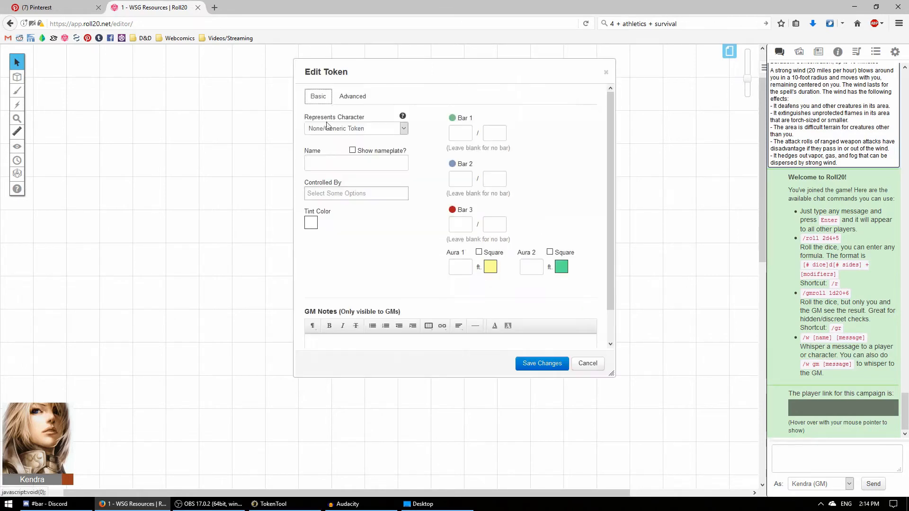
left_click(394, 128)
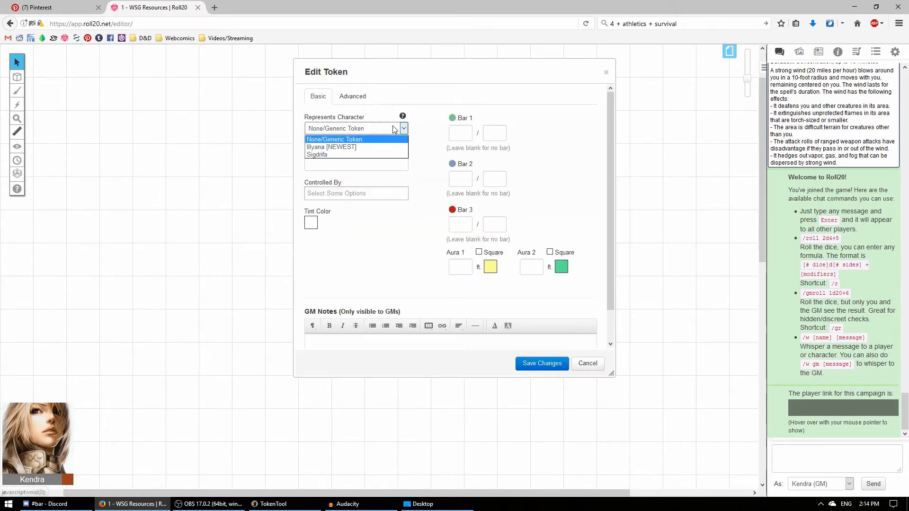
left_click(325, 147)
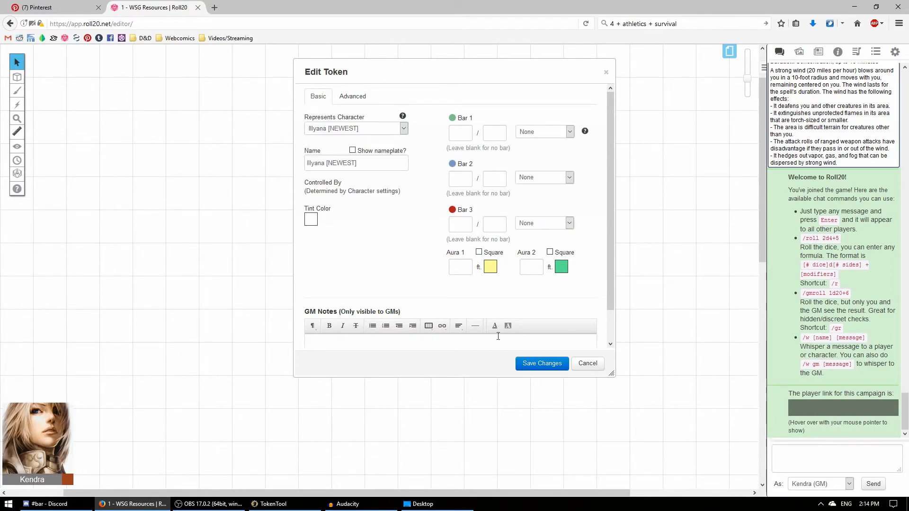
Step: Move the Edit Token dialog clear of the dwarf token and review the characters it can represent, keeping Illyana [NEWEST]
left_click_drag(475, 75, 678, 170)
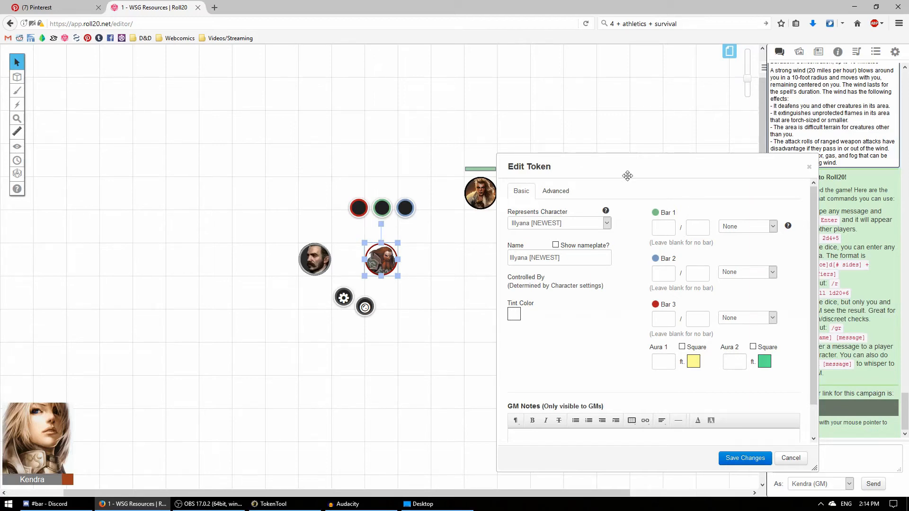
left_click_drag(628, 176, 529, 144)
left_click(476, 190)
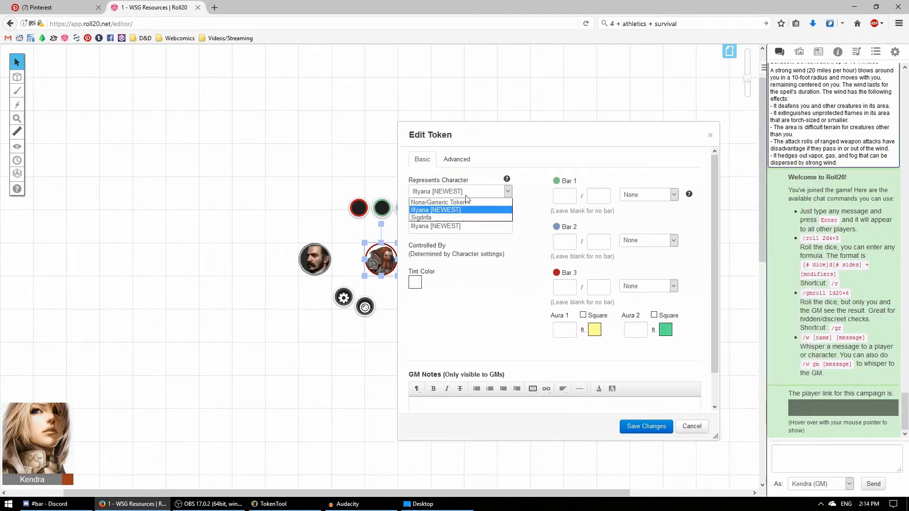
left_click(467, 192)
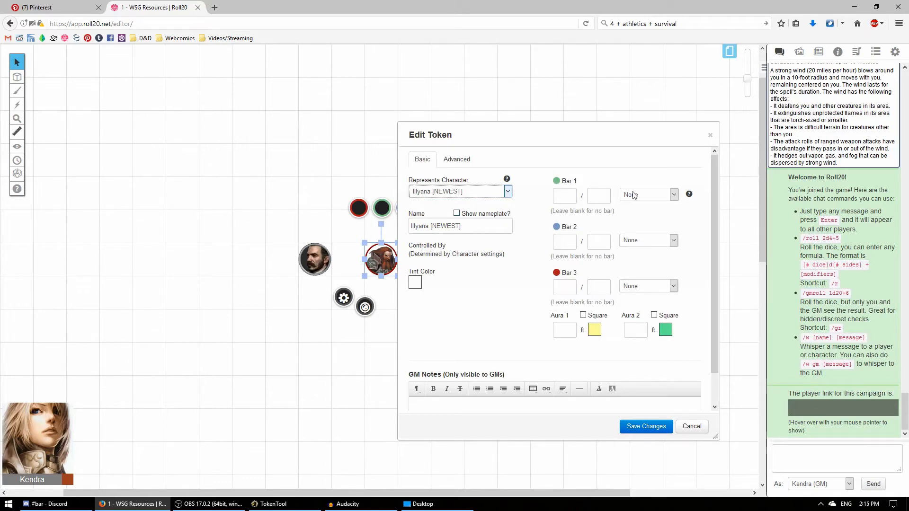
Step: Link the dwarf token's Bar 1 to the HP attribute and Bar 2 to the AC attribute
left_click(668, 195)
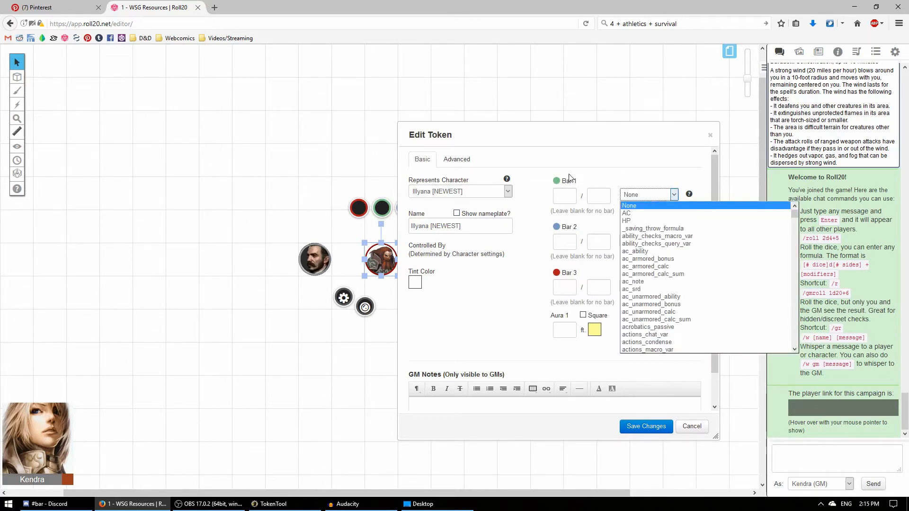
left_click(637, 221)
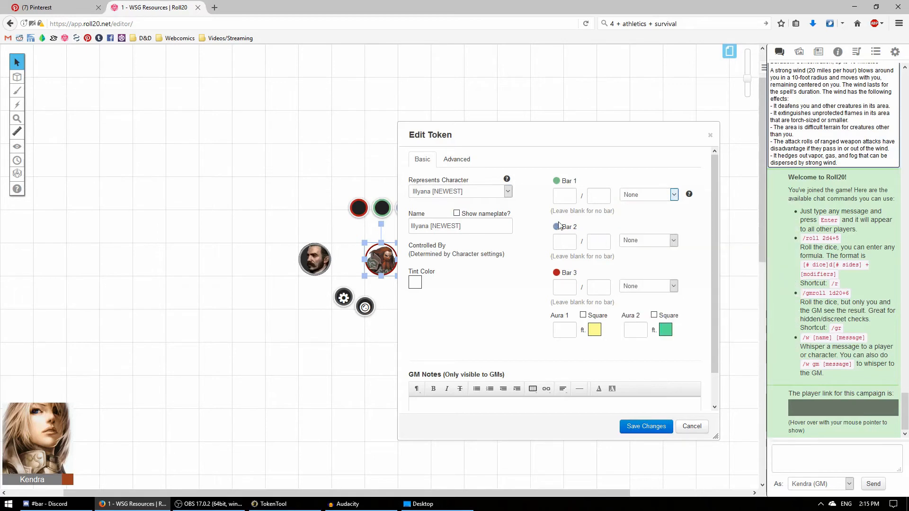
left_click(643, 241)
left_click(642, 259)
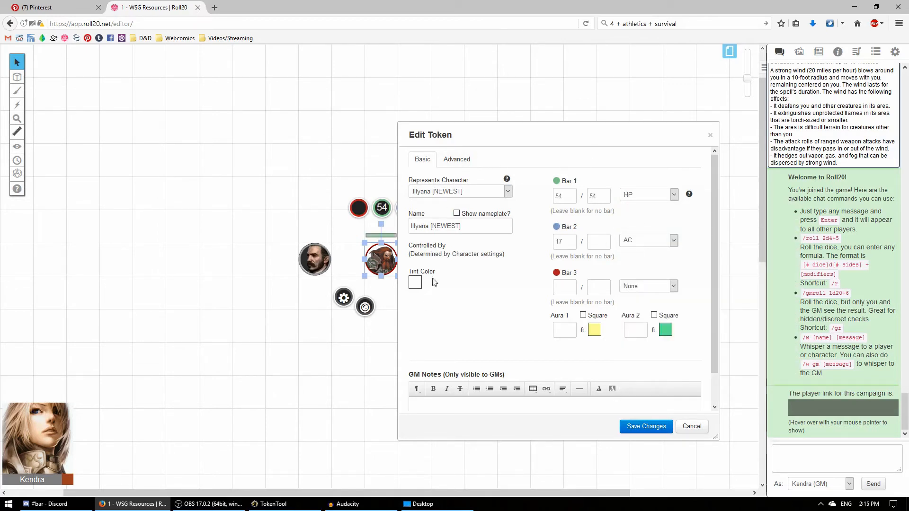
Step: Give the dwarf token sight and make it emit light with a 60 ft radius and a start-of-dim distance of 0 ft
left_click(456, 159)
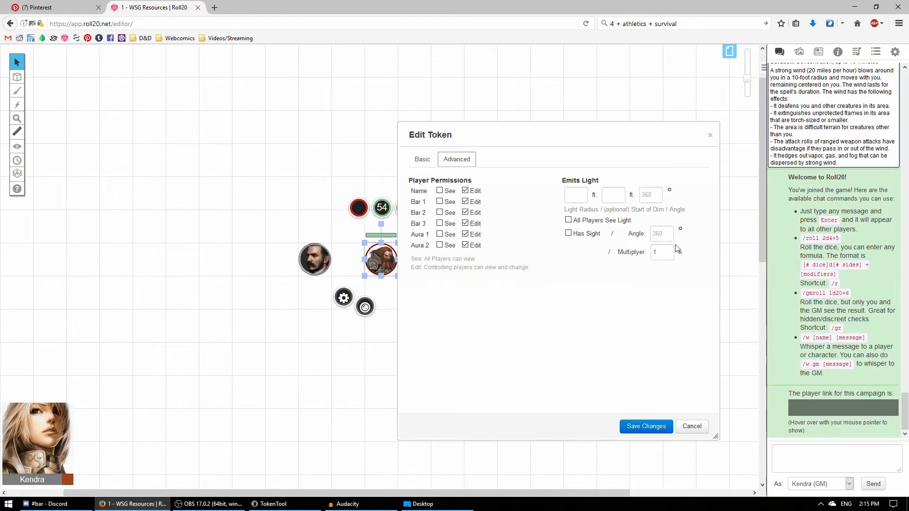
left_click(568, 233)
left_click(584, 199)
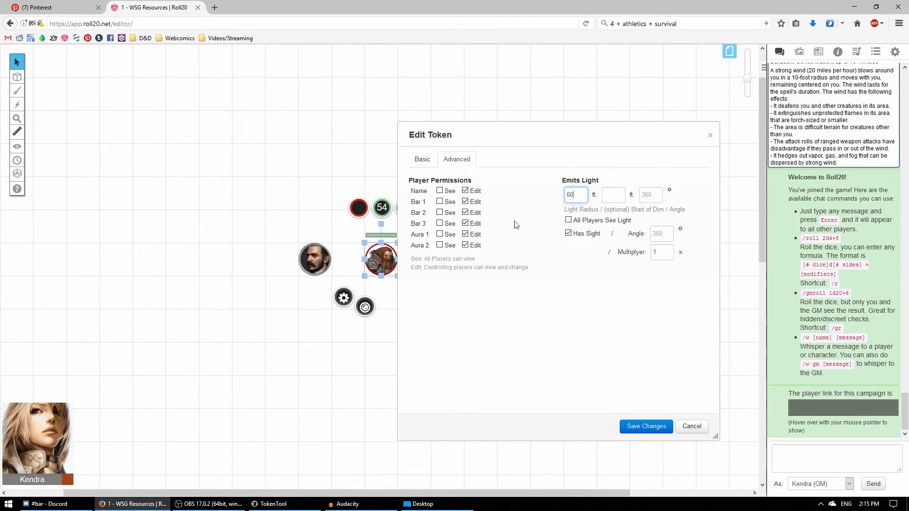
left_click(614, 193)
key("Tab")
key("shift+Tab")
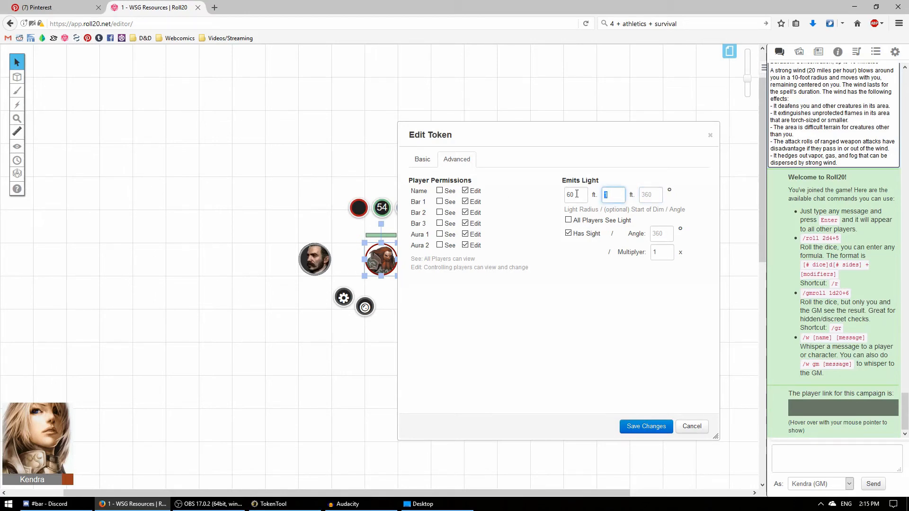
Step: Set the dwarf token's light radius to 40 ft with dim light starting at 20 ft
left_click(603, 166)
left_click_drag(587, 196, 387, 162)
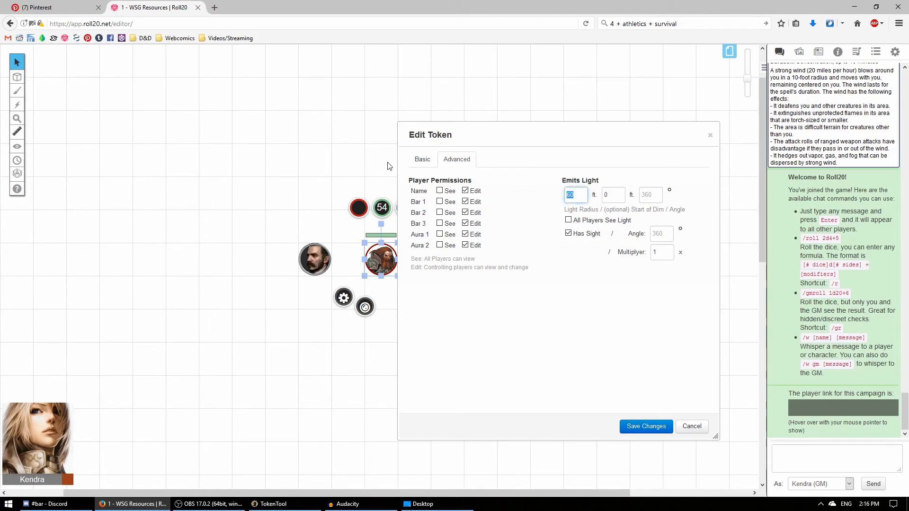
key("Tab")
key("Tab")
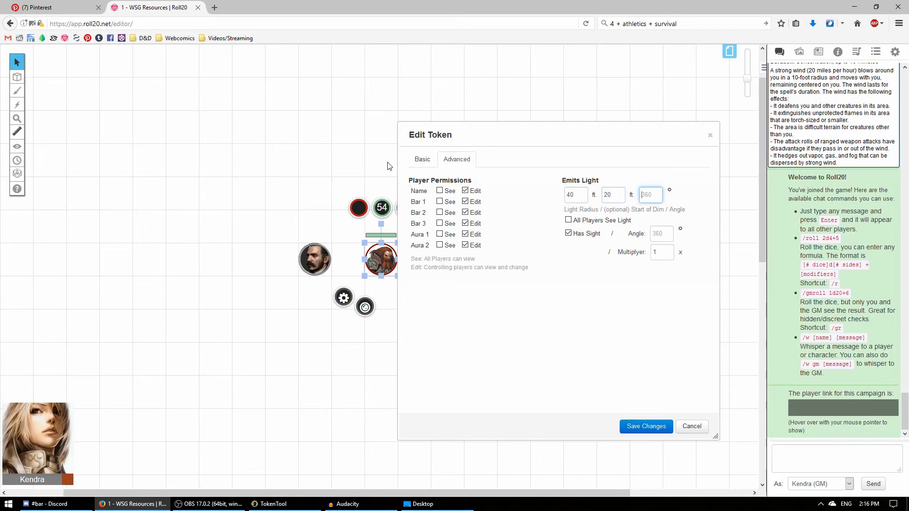
Step: Make both of the dwarf token's auras visible to all players and save the token's settings
left_click(567, 221)
left_click(568, 220)
left_click(439, 245)
left_click(439, 234)
left_click(423, 160)
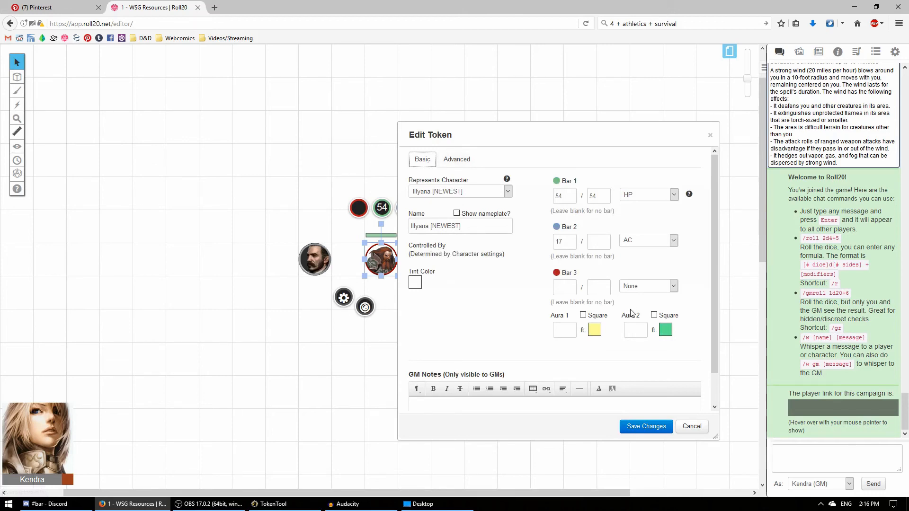
left_click(644, 427)
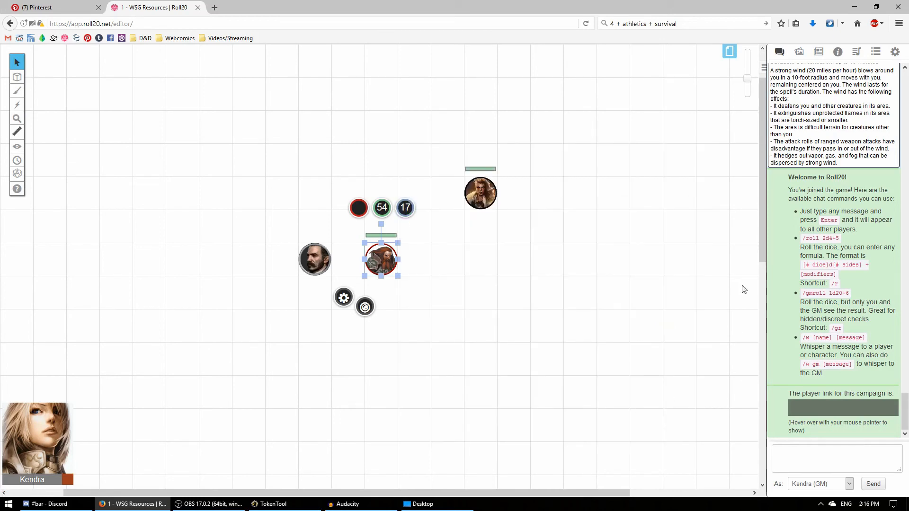
Step: Open Illyana [NEWEST] for editing from the journal, examine its default token, and close it without saving
left_click(818, 53)
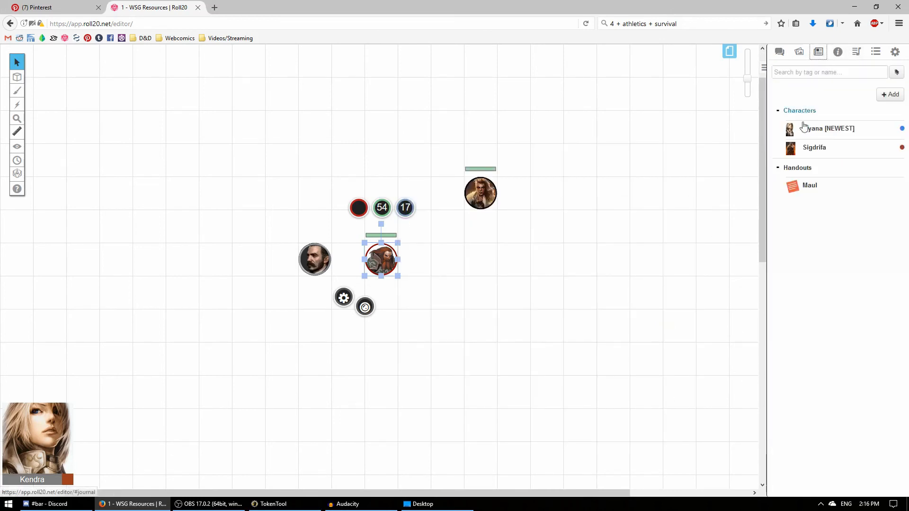
left_click(834, 137)
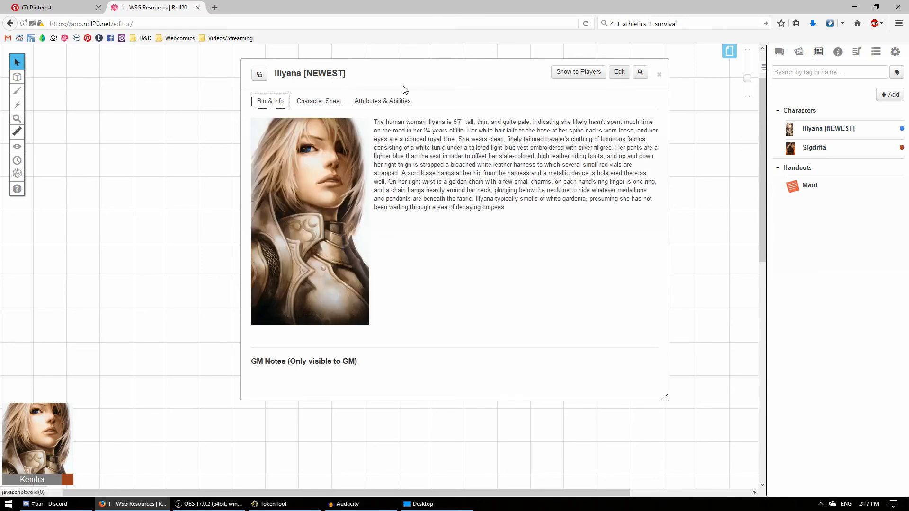
left_click_drag(392, 77, 680, 162)
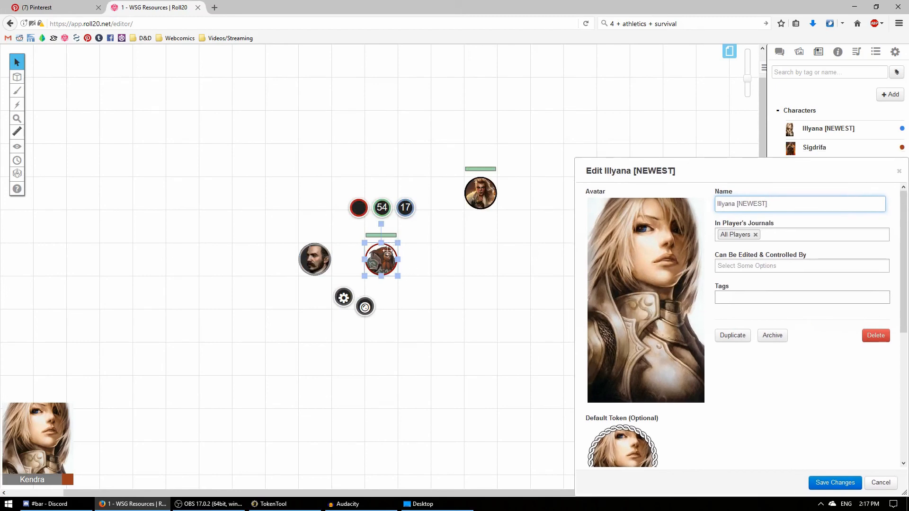
left_click_drag(718, 169, 661, 76)
scroll(605, 347, "down", 5)
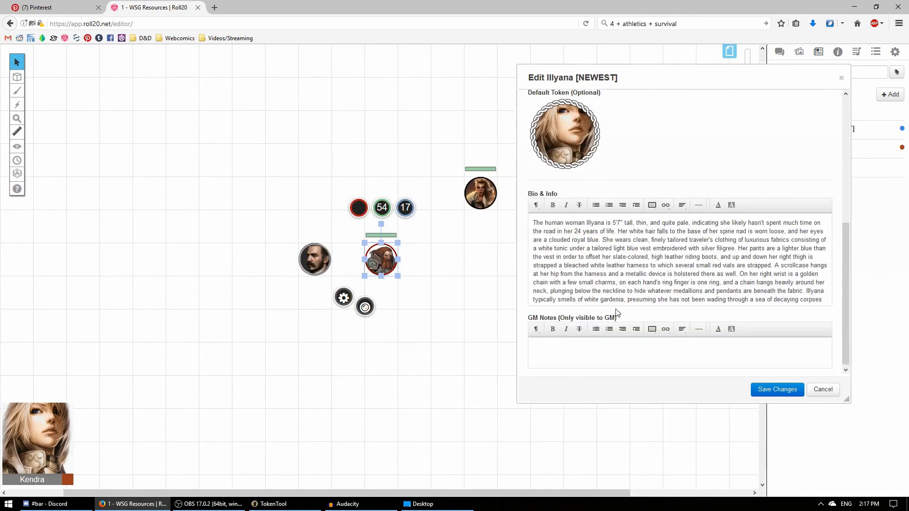
scroll(631, 215, "up", 4)
mouse_move(591, 283)
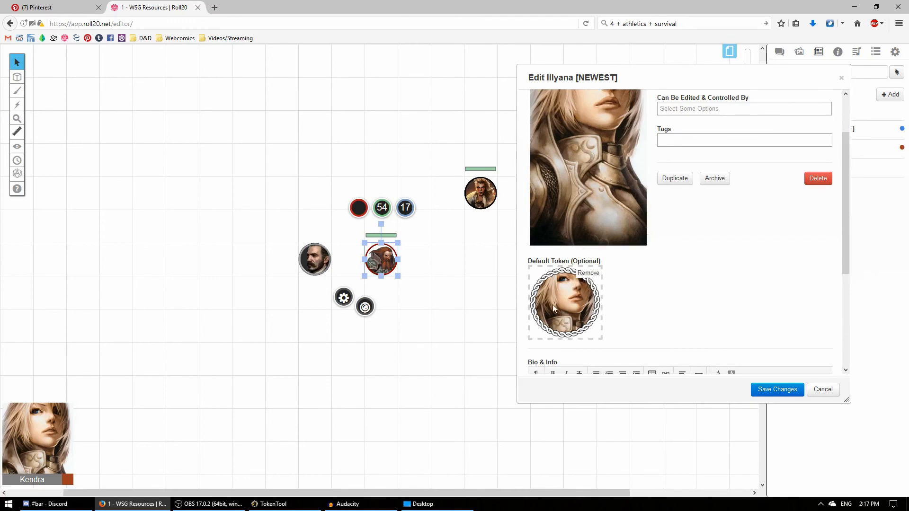
left_click(816, 395)
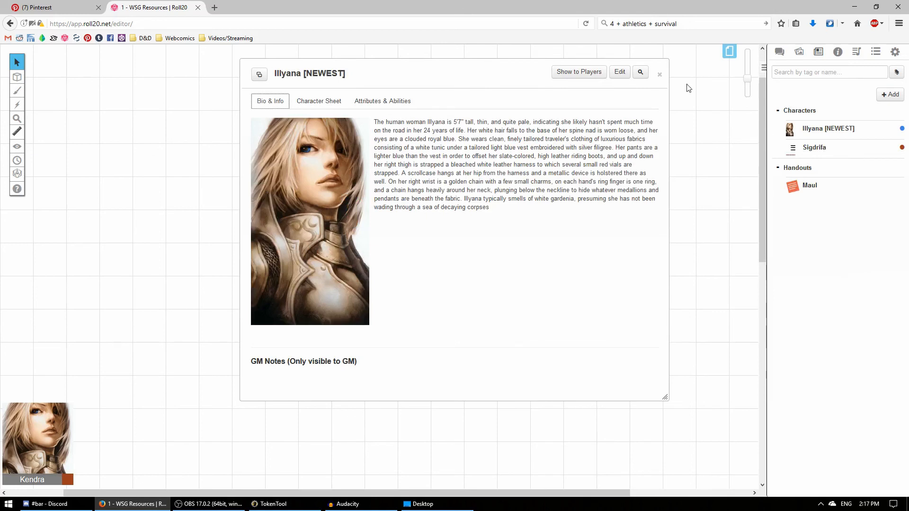
key("Escape")
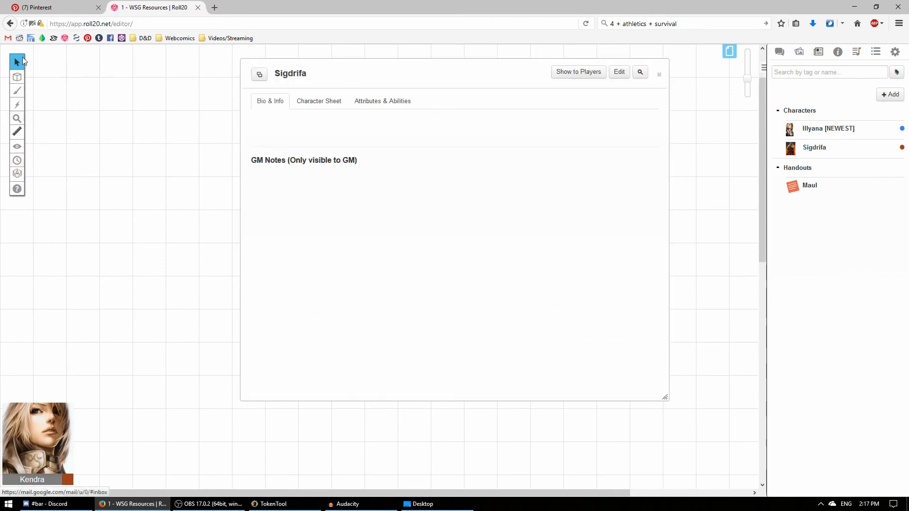
Step: Select Sigdrifa's token on the map with her journal entry open beside it, and check her character sheet
left_click_drag(435, 80, 273, 116)
left_click_drag(229, 168, 621, 129)
left_click(471, 187)
left_click(448, 159)
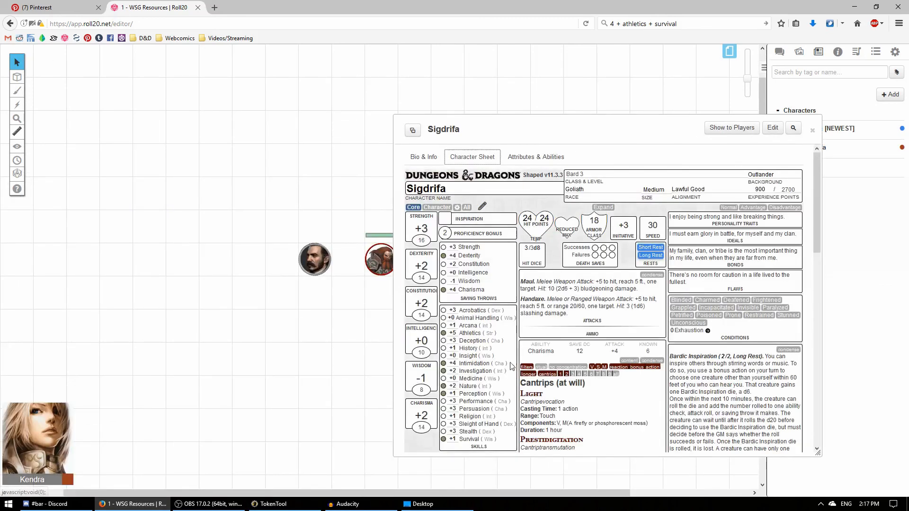
left_click(424, 157)
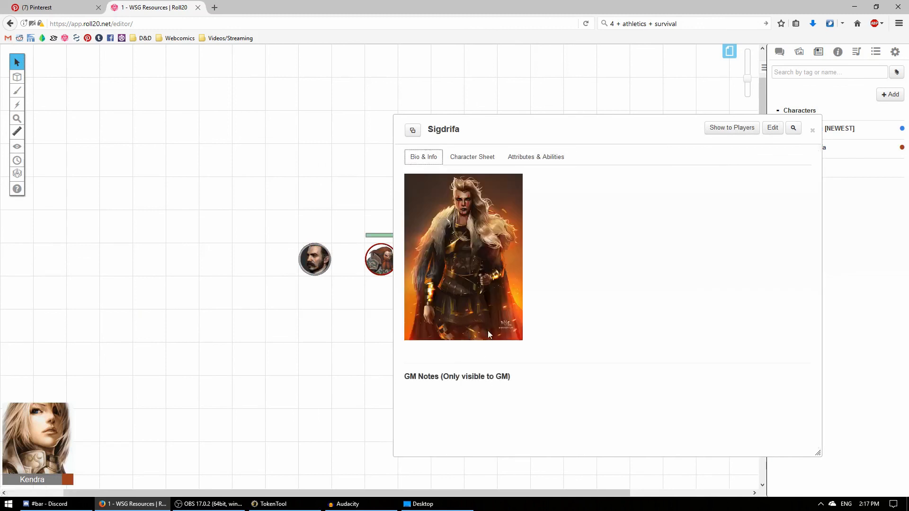
Step: Open the character Sigdrifa for editing and delete her existing default token
left_click(772, 128)
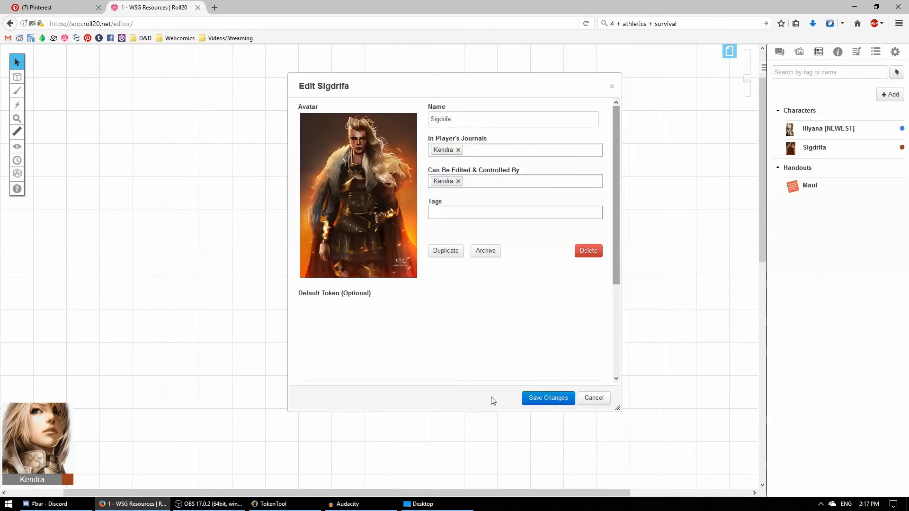
left_click(358, 305)
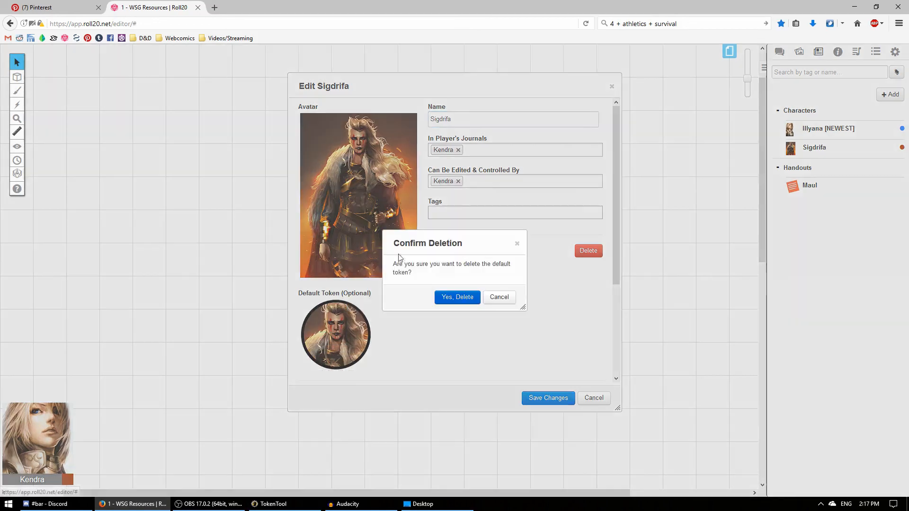
left_click(458, 297)
Step: Assign the selected map token as Sigdrifa's default token and save the character
left_click_drag(461, 86, 811, 177)
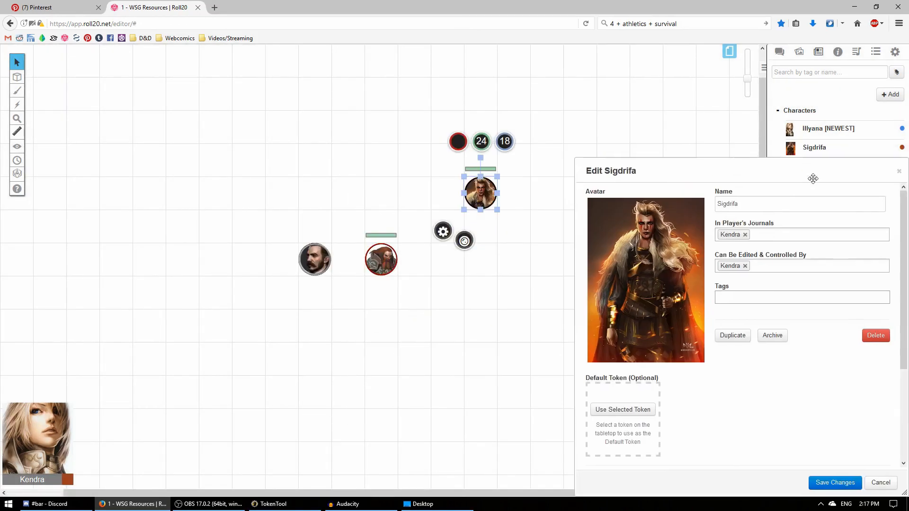
left_click(632, 409)
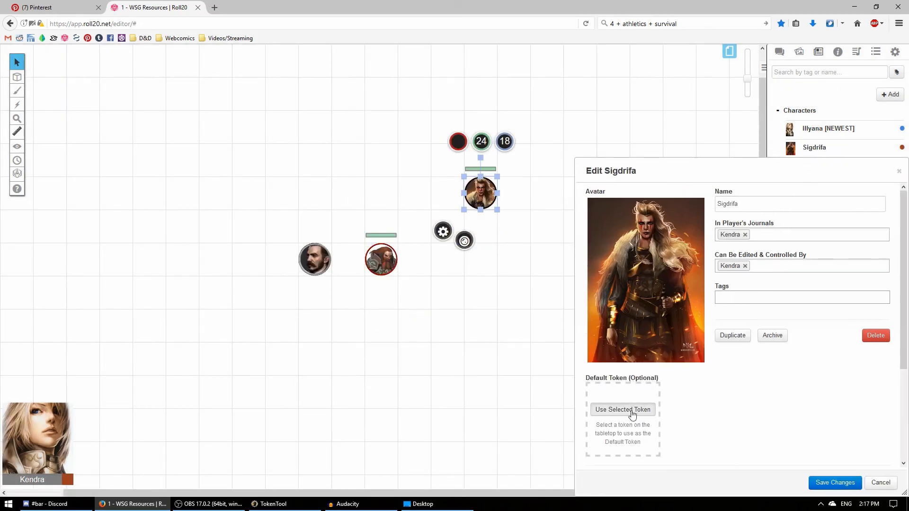
left_click_drag(716, 176, 604, 131)
left_click(723, 437)
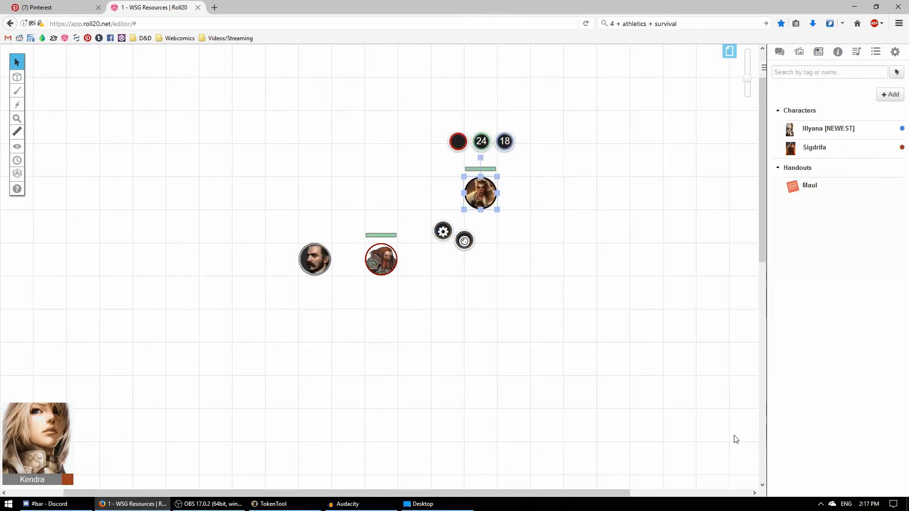